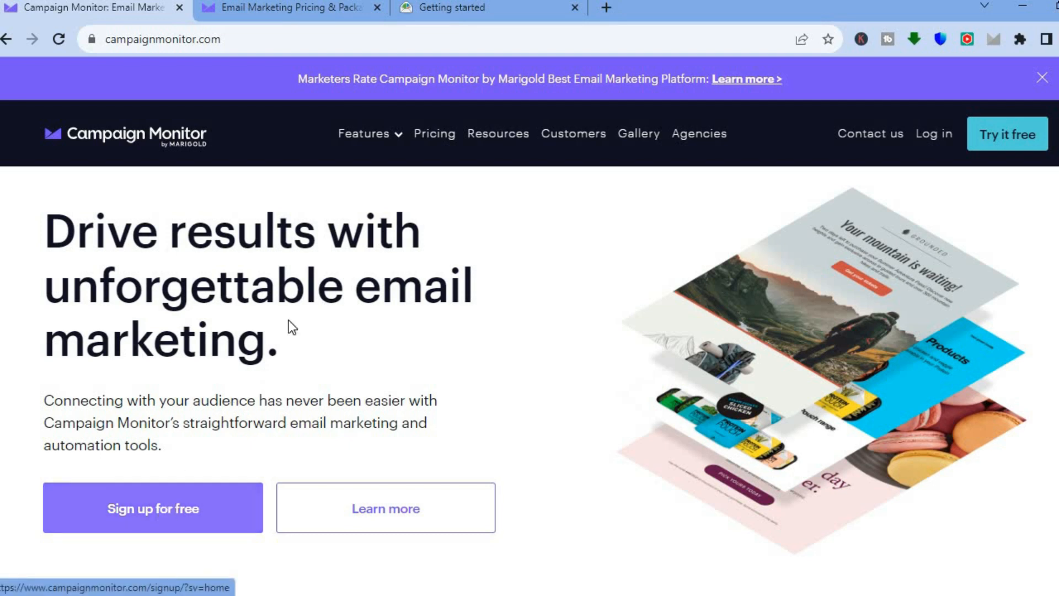
- Review the monthly prices of the Lite, Essentials and Premier plans on the pricing page
click(278, 4)
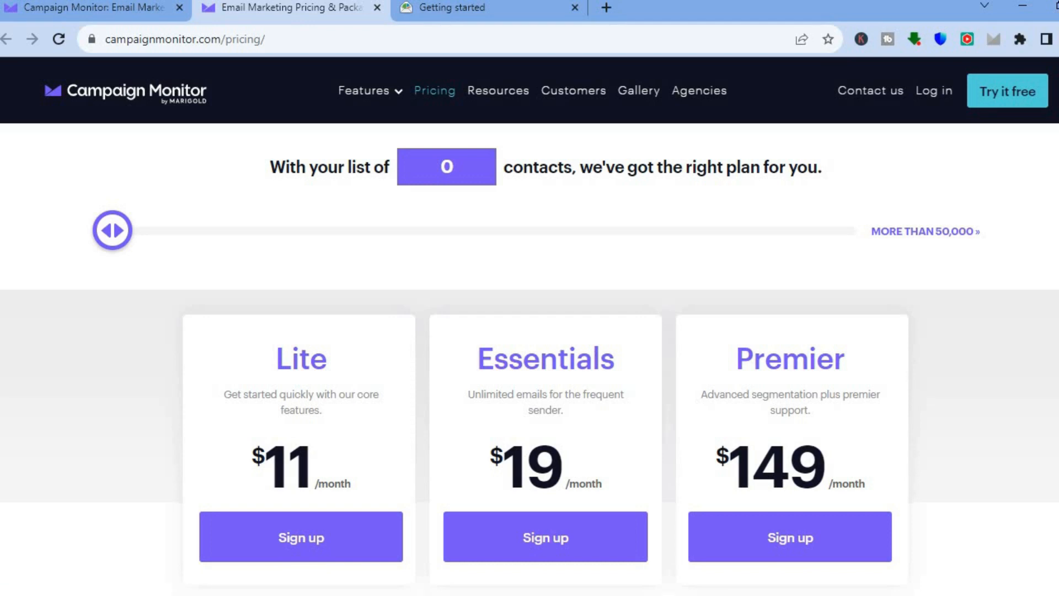
scroll(530, 331, down, 1)
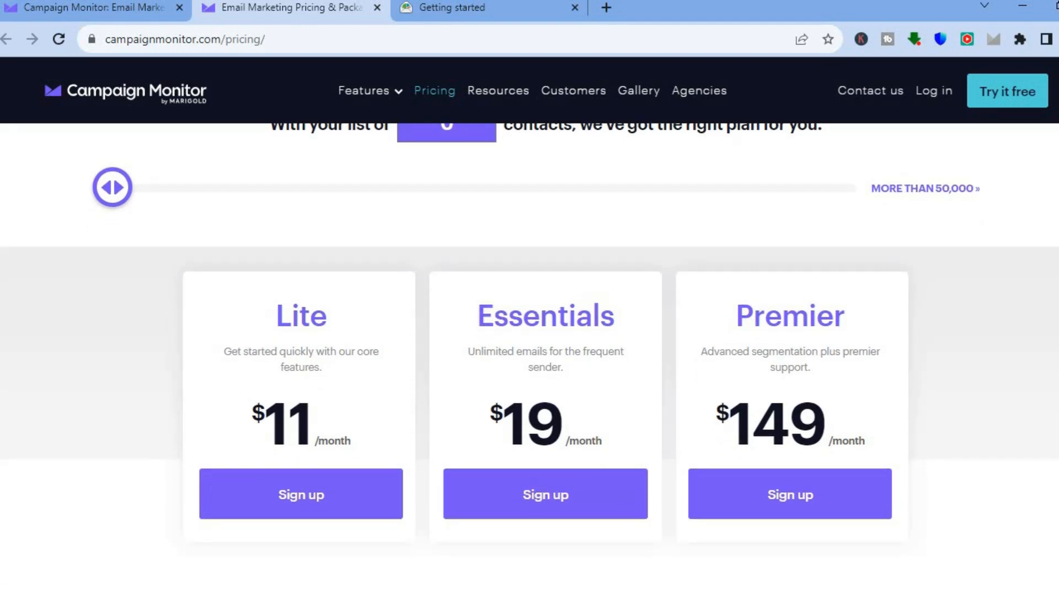
scroll(530, 358, down, 3)
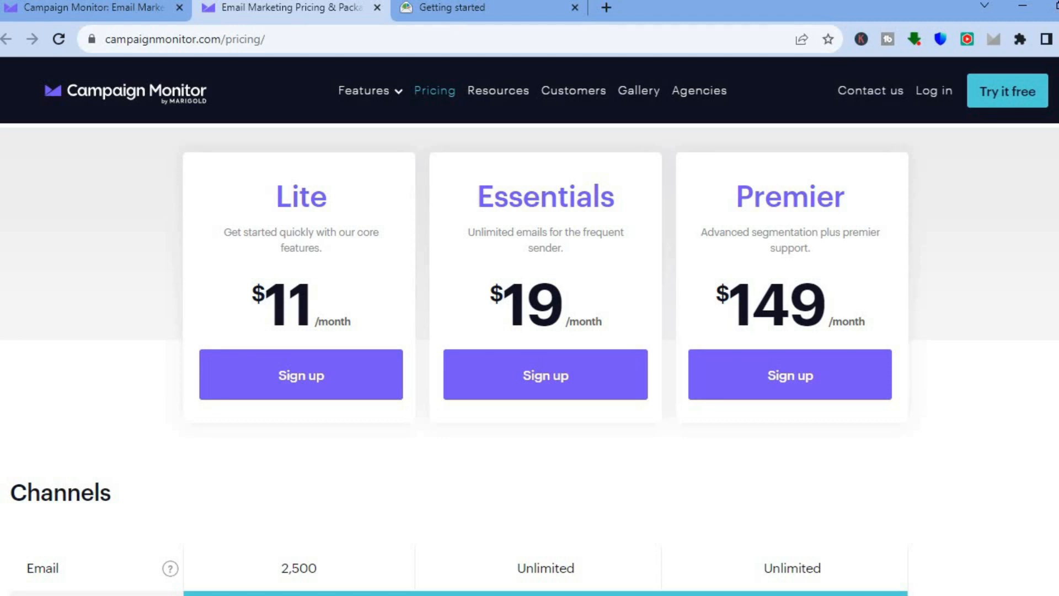
scroll(530, 358, down, 1)
scroll(529, 358, up, 2)
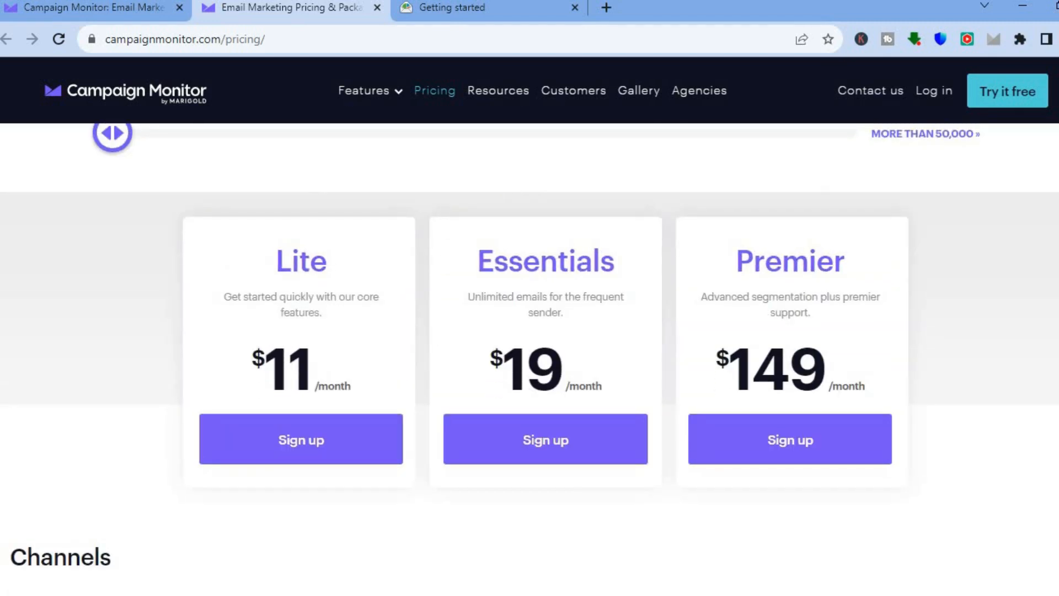
scroll(529, 359, down, 2)
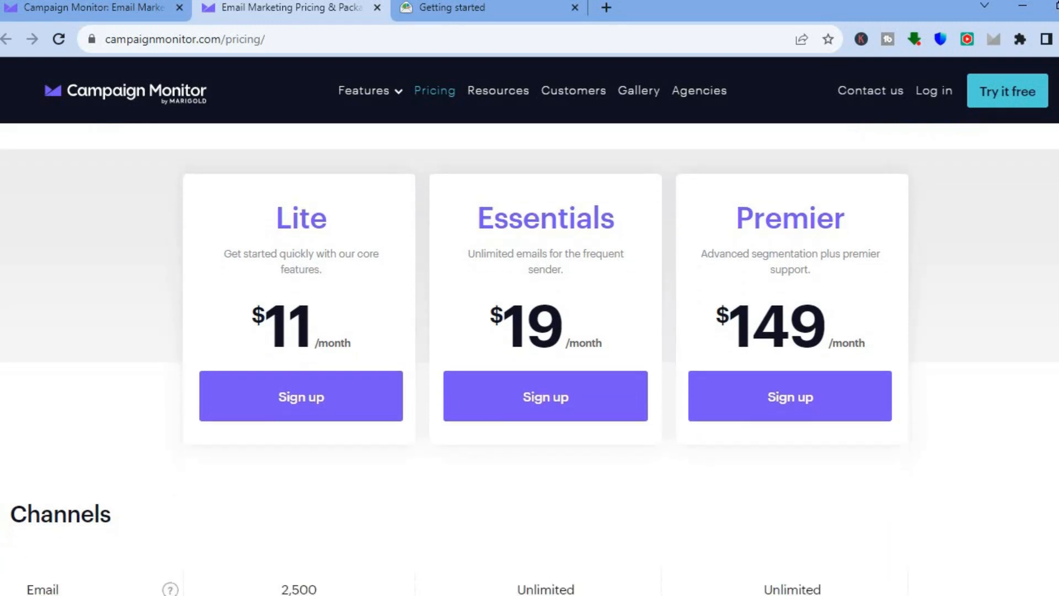
- Compare the three plans' channels, email account settings, core email features and advanced email features in the comparison table
scroll(529, 359, down, 4)
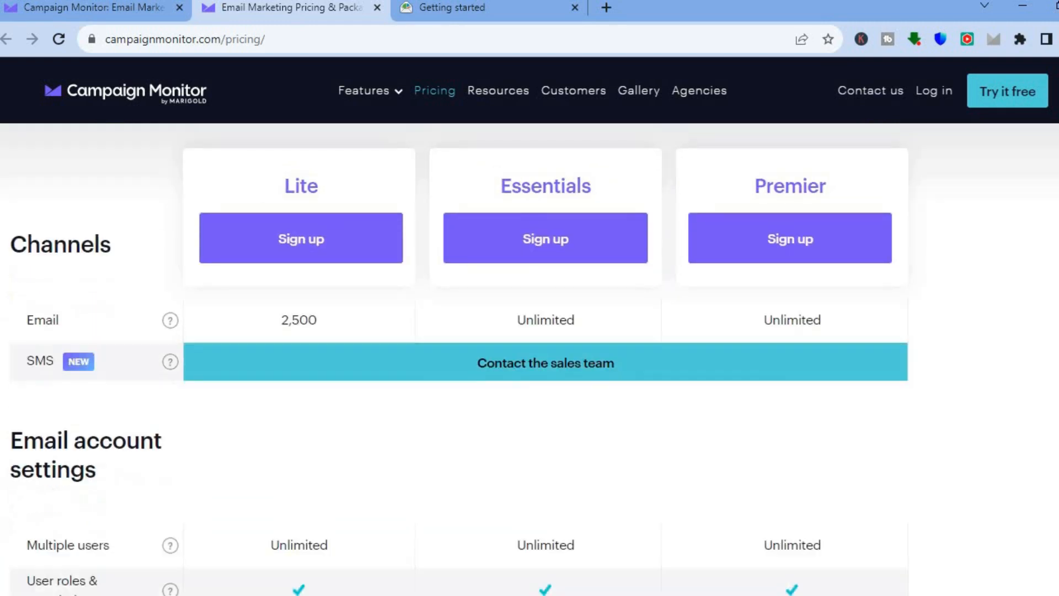
scroll(529, 358, down, 2)
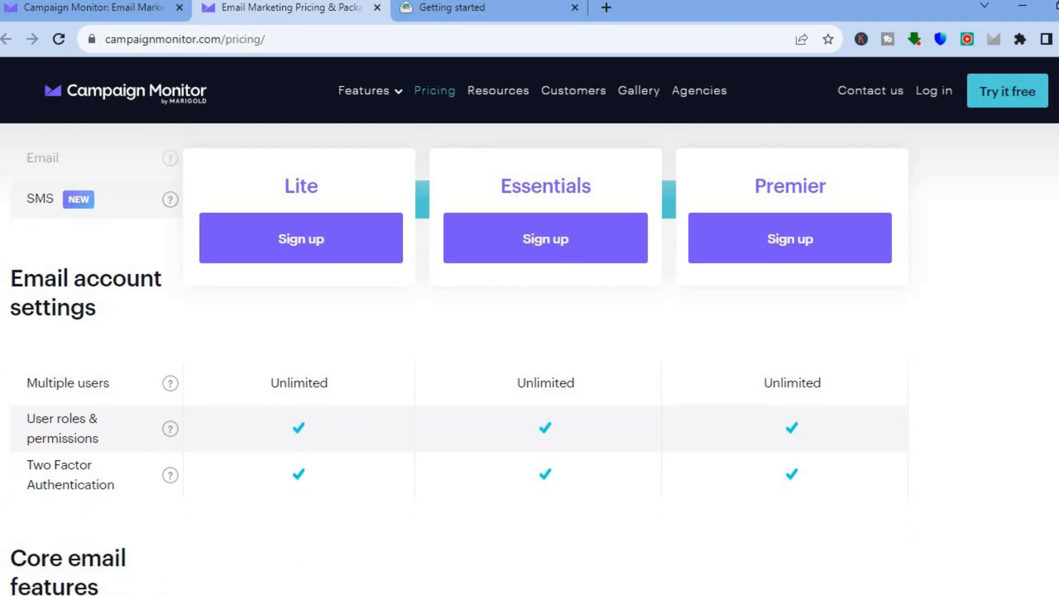
scroll(529, 359, down, 1)
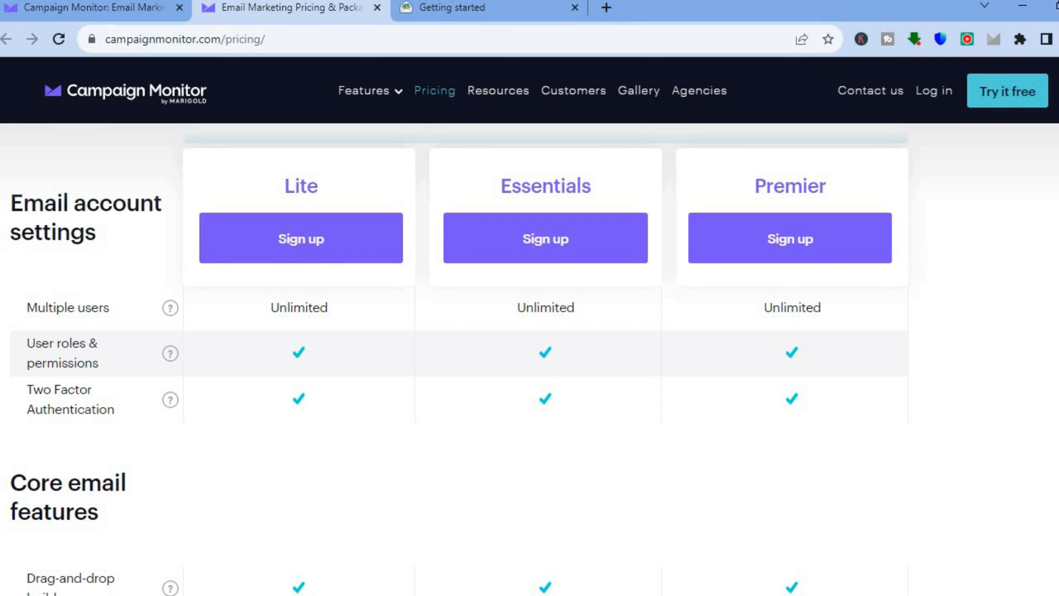
scroll(529, 359, down, 2)
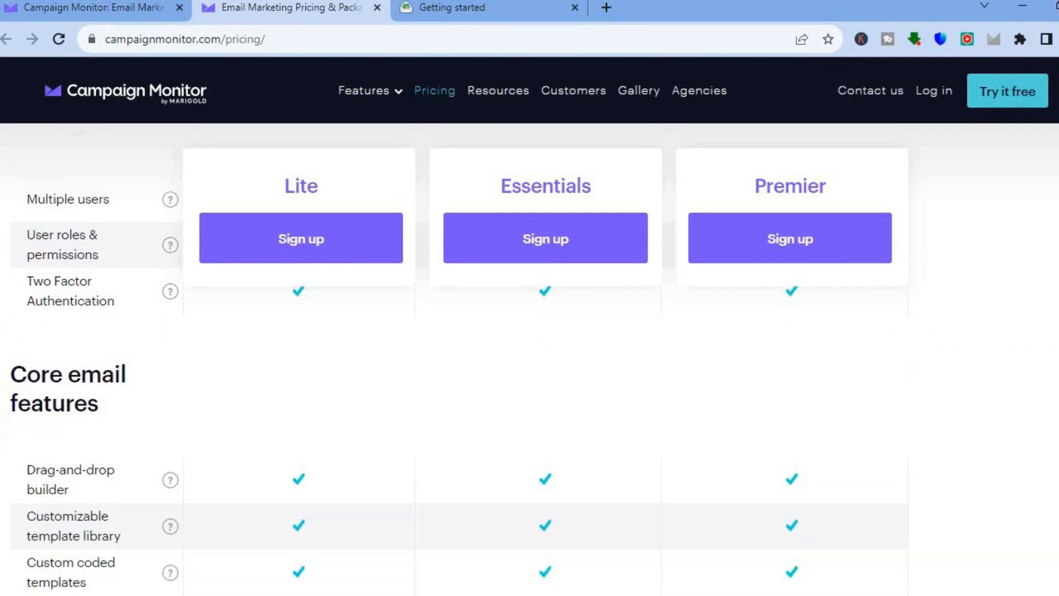
scroll(530, 359, down, 1)
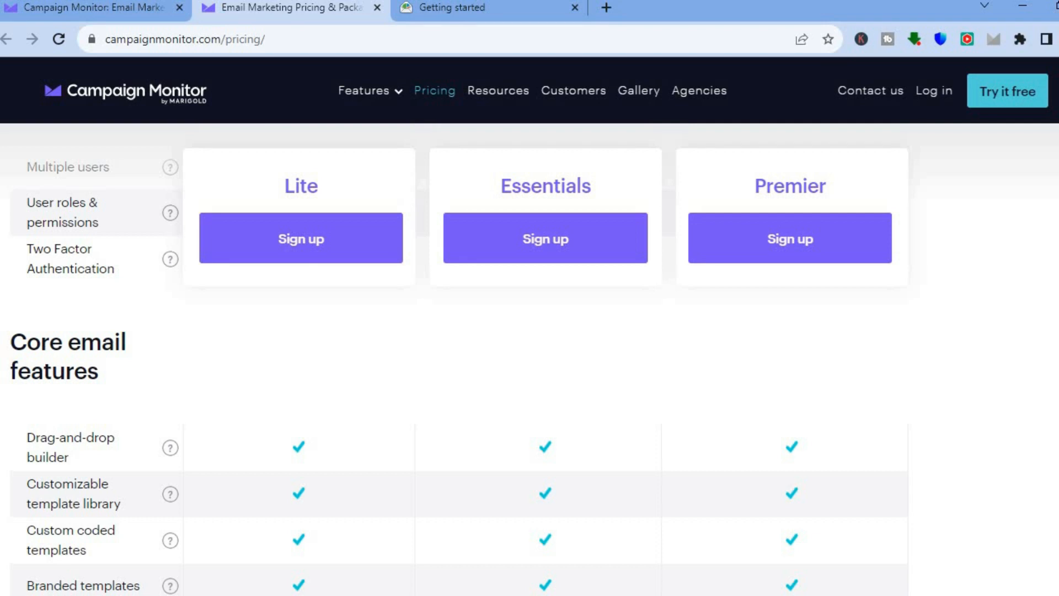
scroll(459, 373, down, 3)
scroll(530, 359, down, 5)
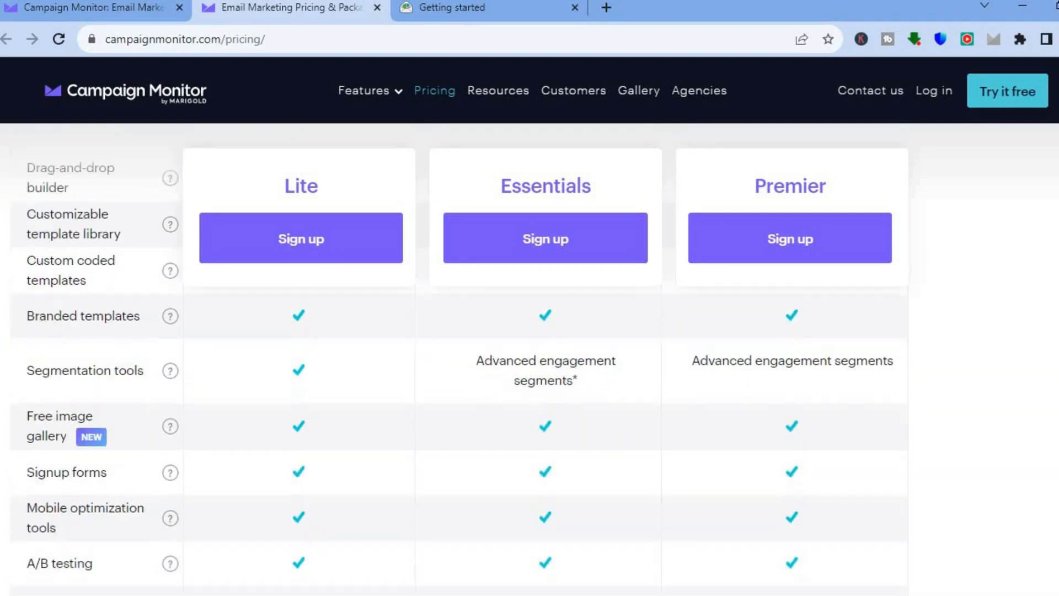
scroll(529, 358, down, 2)
scroll(529, 358, down, 3)
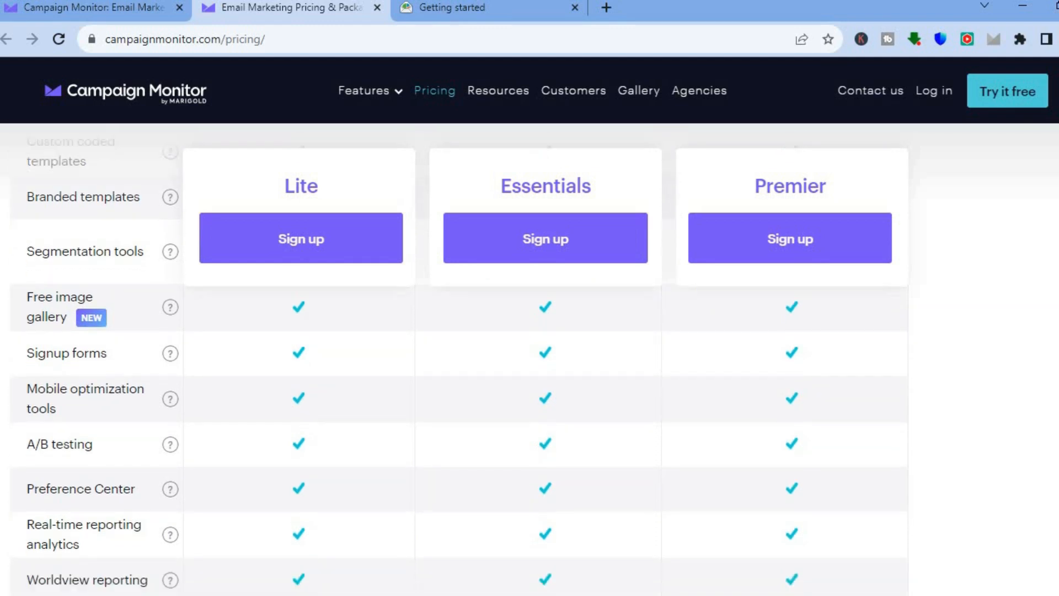
scroll(530, 359, up, 1)
scroll(530, 358, down, 7)
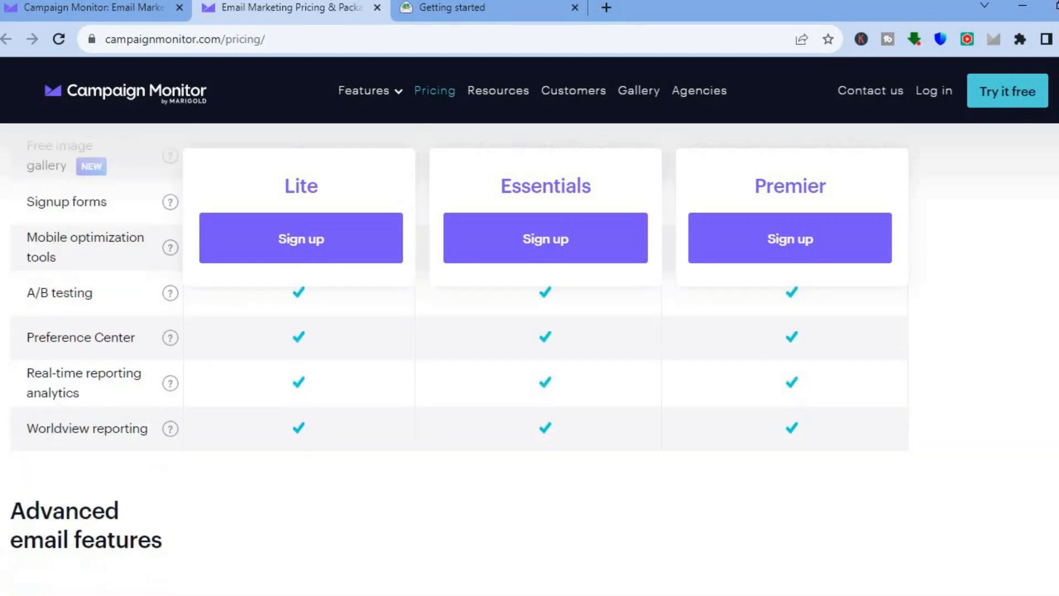
scroll(529, 359, down, 1)
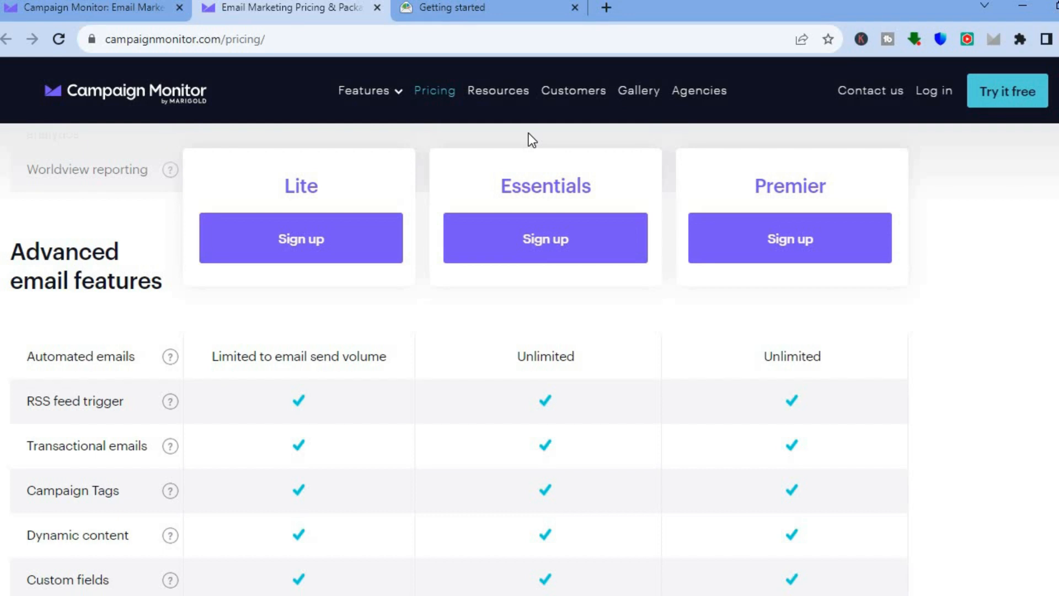
- Create a new campaign named "My First Campaign" from the account's getting started page
click(499, 10)
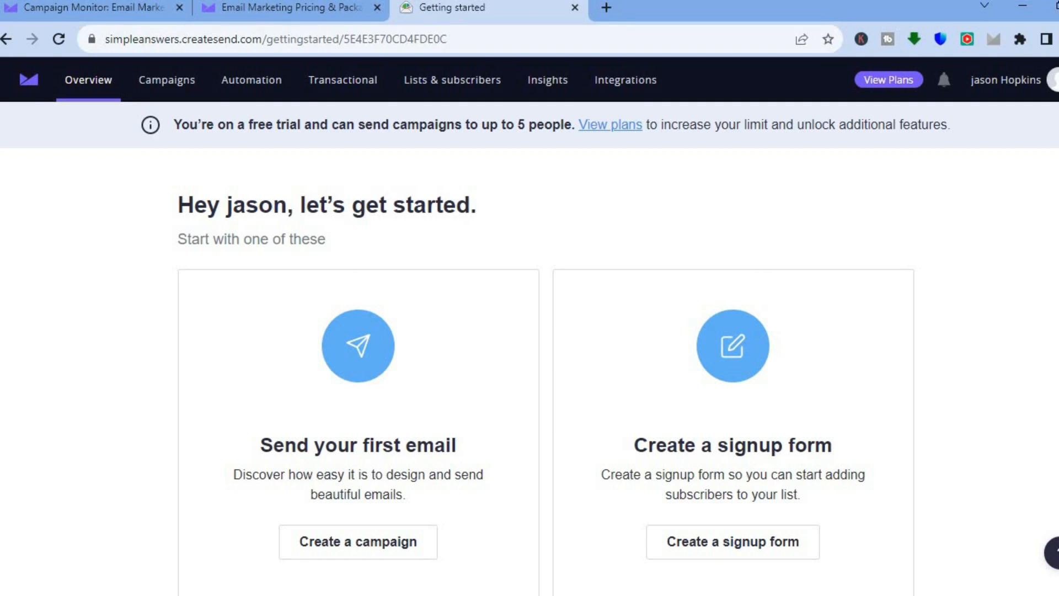
scroll(529, 328, down, 4)
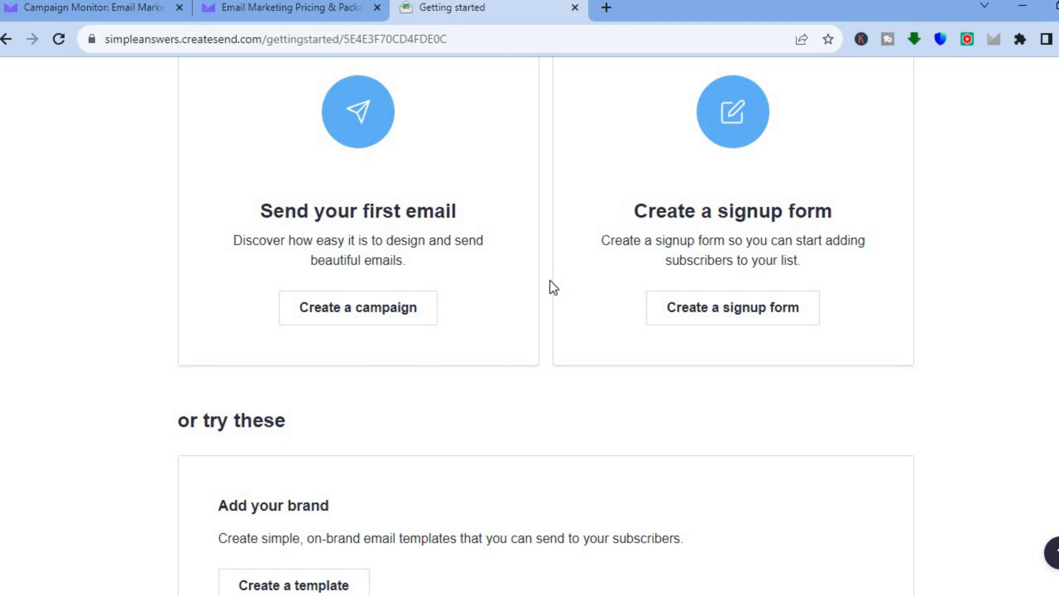
click(391, 313)
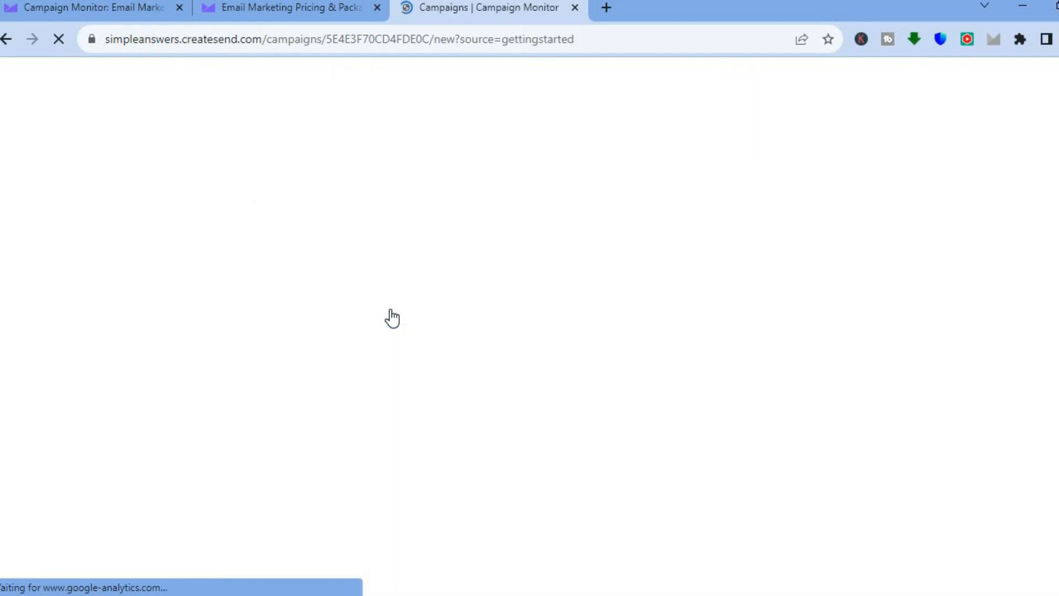
text(My First Campaign)
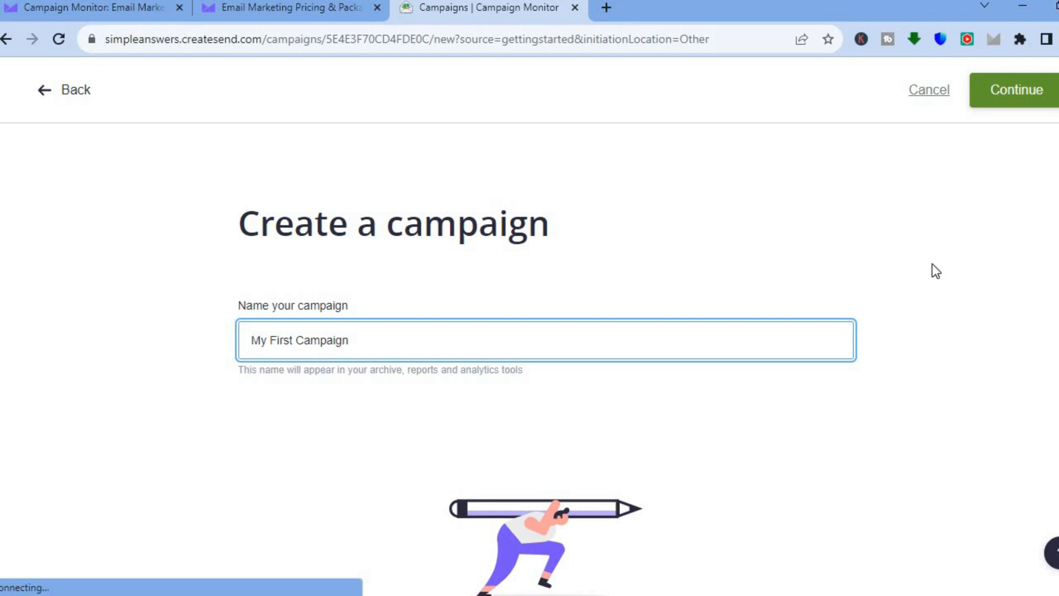
click(1004, 86)
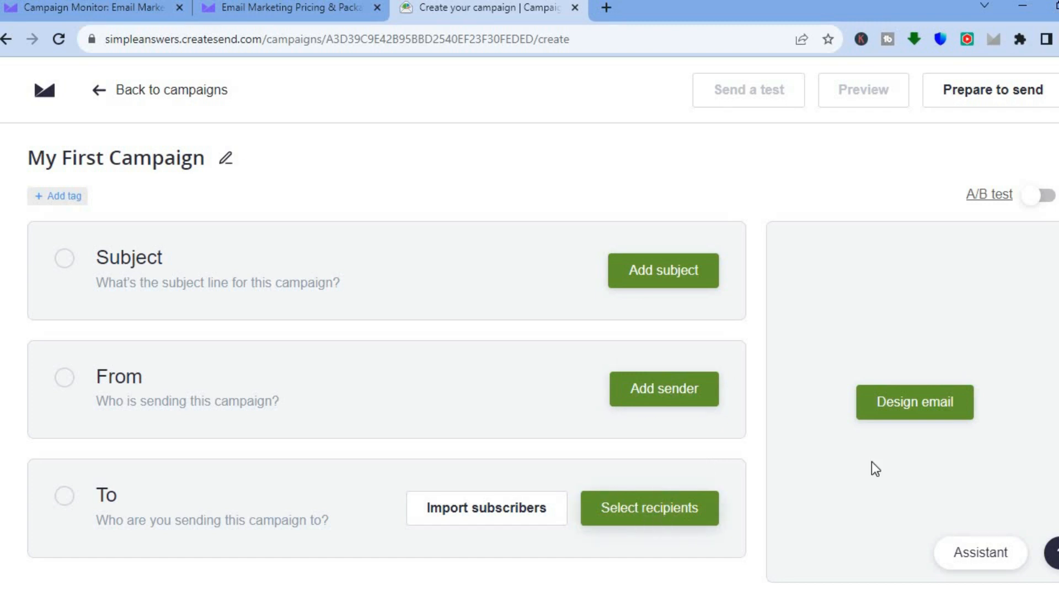
- Start designing the campaign's email, choosing to use a template
scroll(542, 362, down, 1)
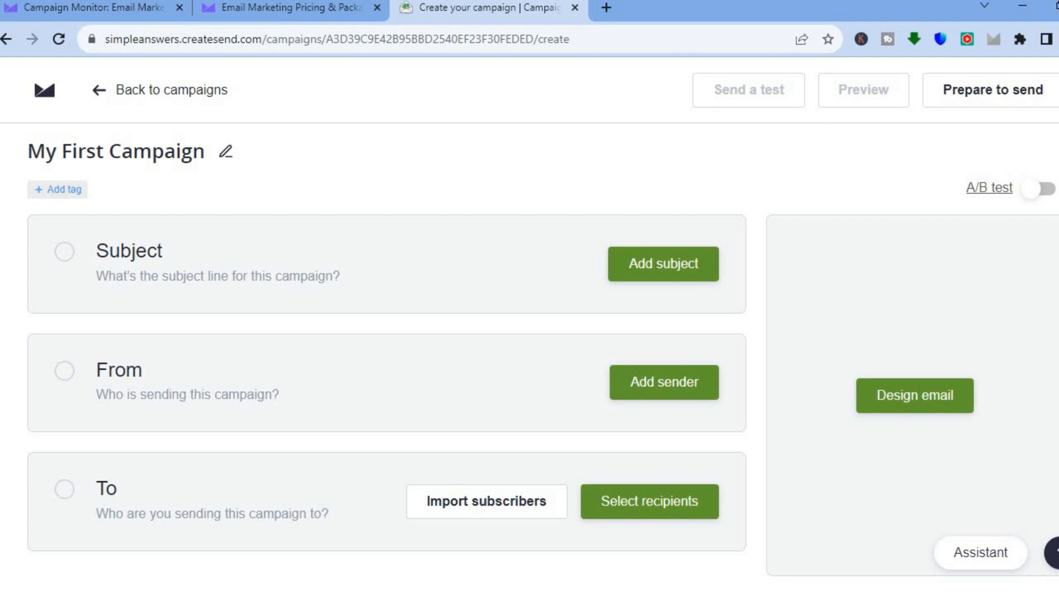
click(935, 406)
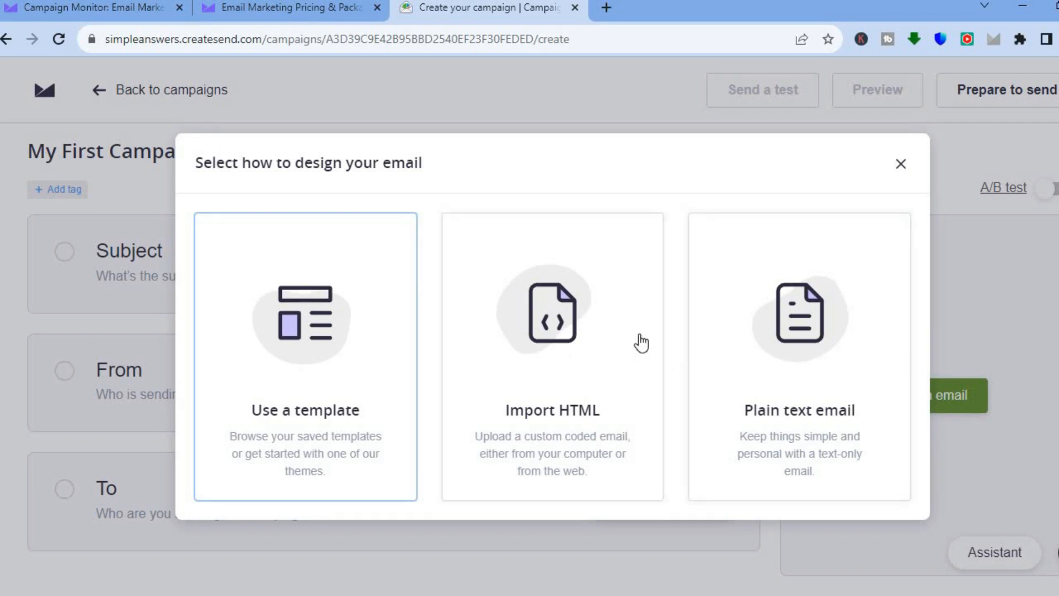
click(345, 372)
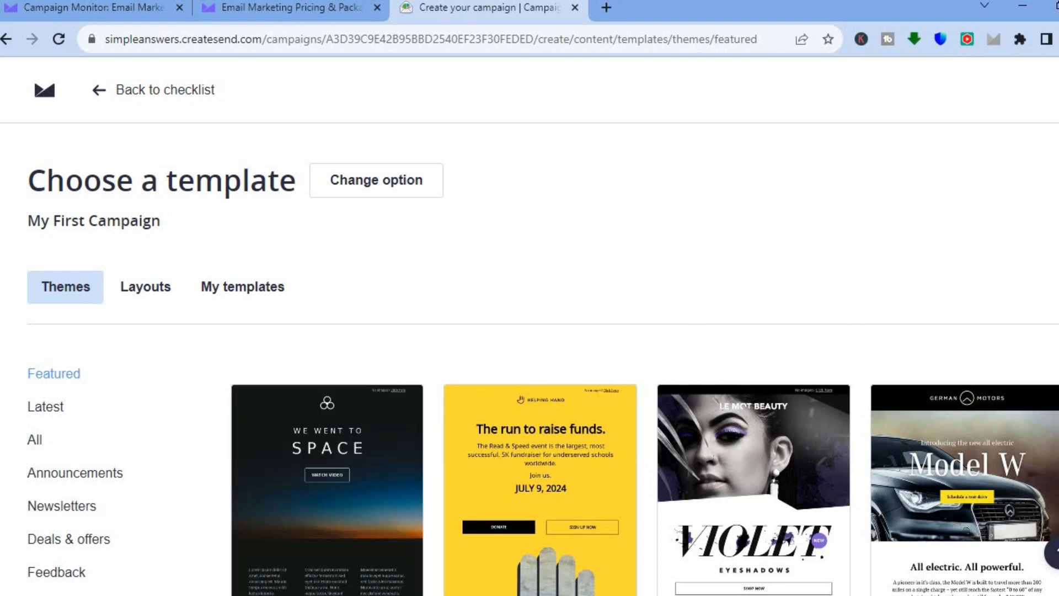
- Browse the Featured and Newsletters themes, and select the Sale countdown theme from Deals & offers
scroll(543, 358, down, 4)
scroll(542, 359, down, 1)
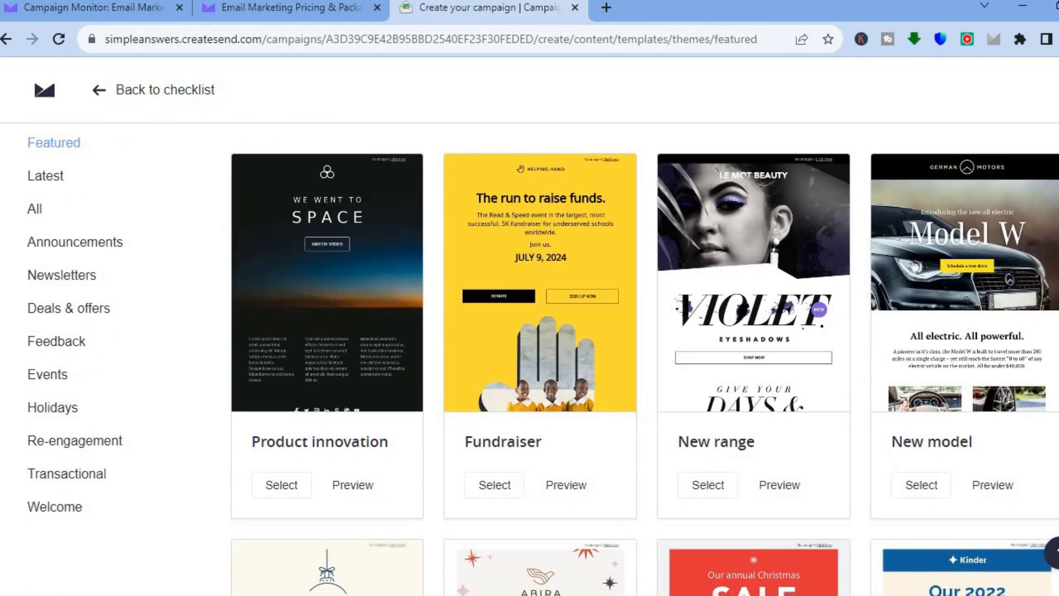
scroll(305, 213, up, 1)
click(67, 277)
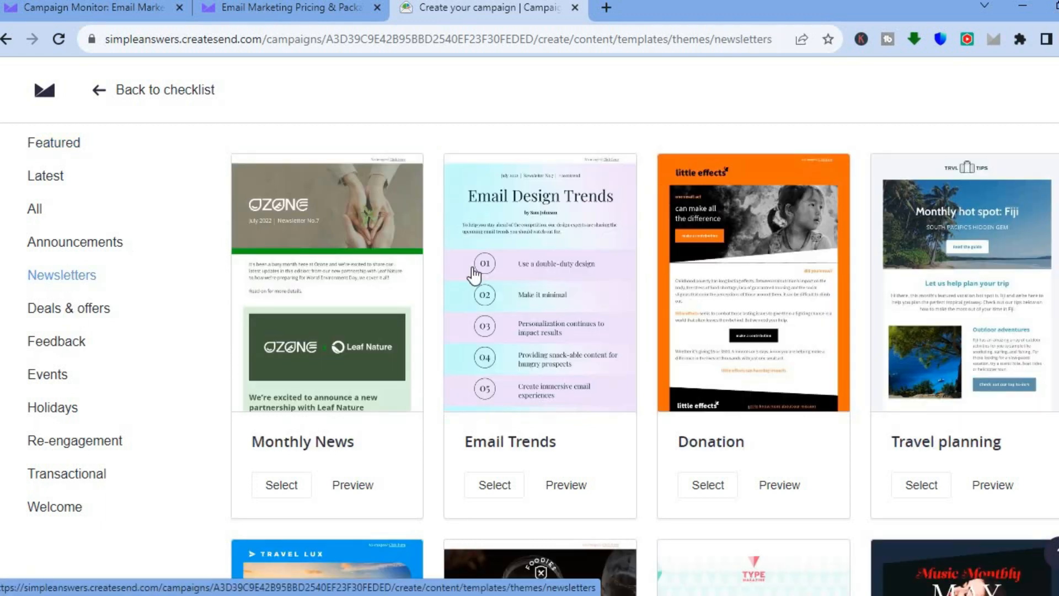
scroll(640, 358, down, 4)
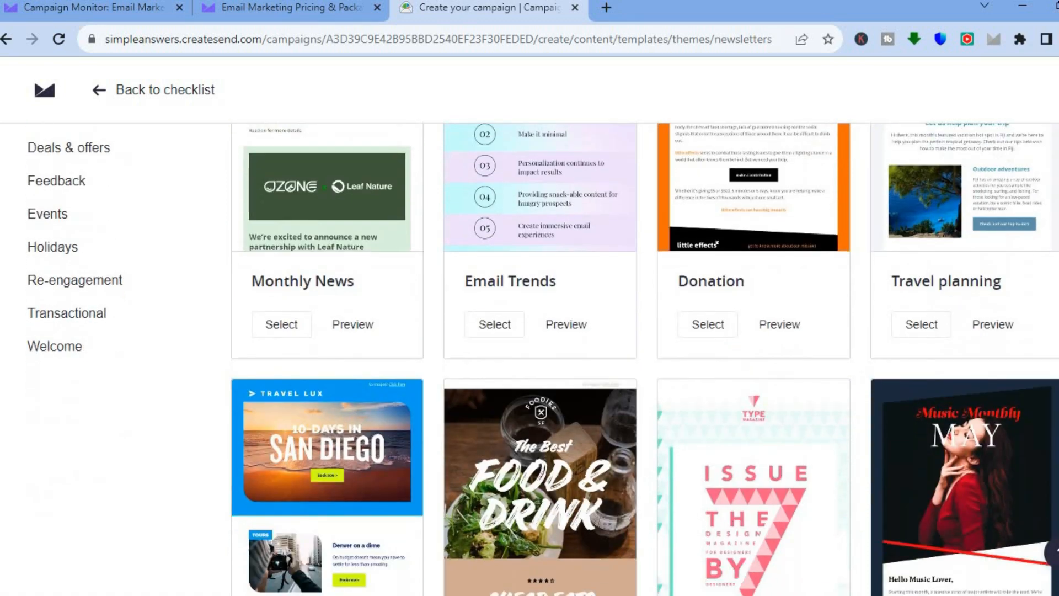
scroll(568, 338, up, 3)
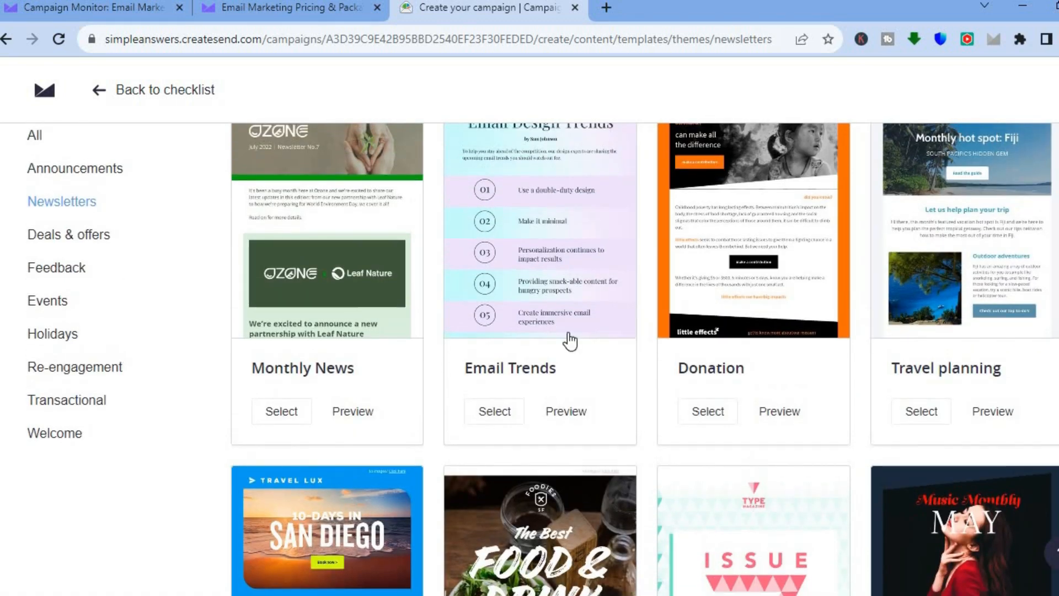
click(105, 248)
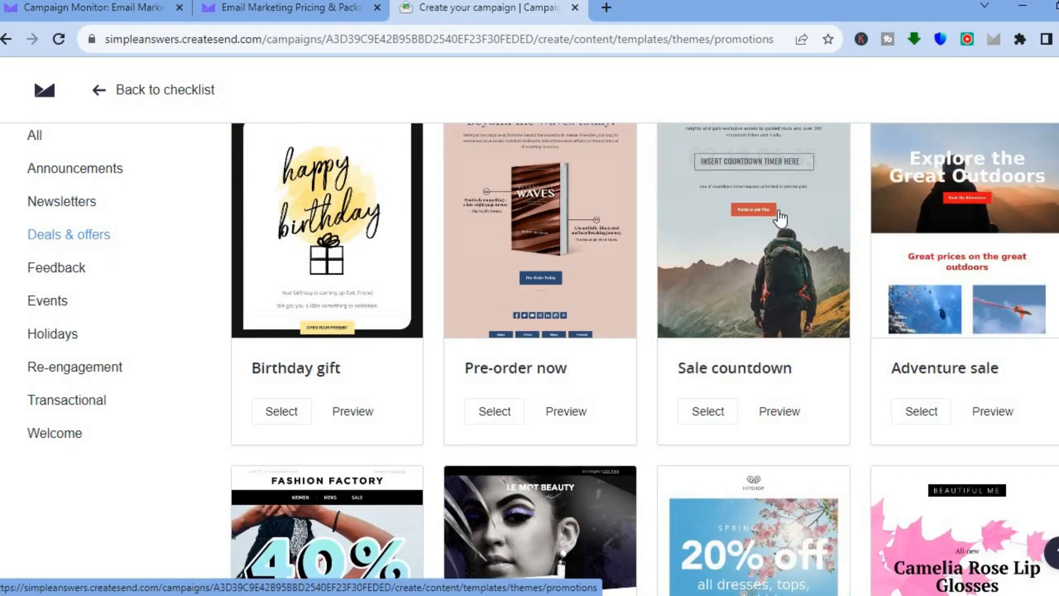
click(747, 308)
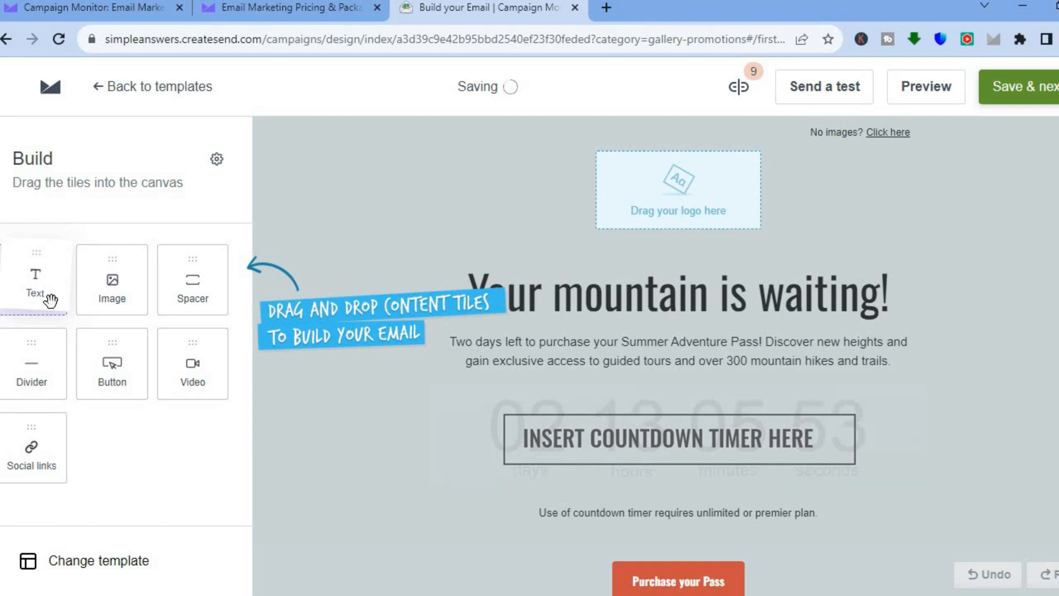
- Add an empty text block between the logo placeholder and the "Your mountain is waiting!" headline
drag(600, 205, 617, 279)
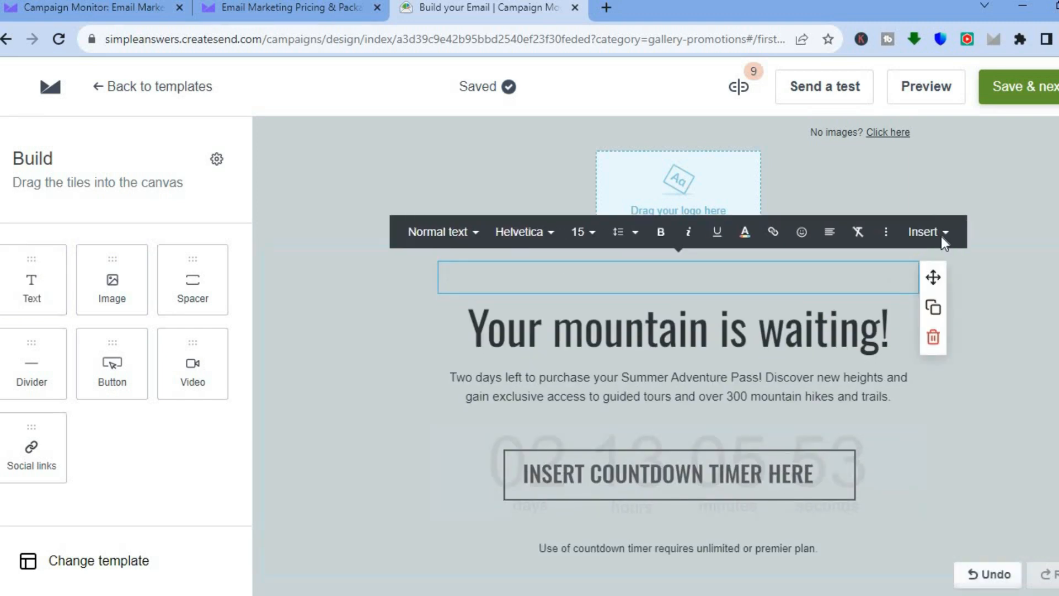
scroll(655, 356, down, 1)
scroll(772, 235, down, 3)
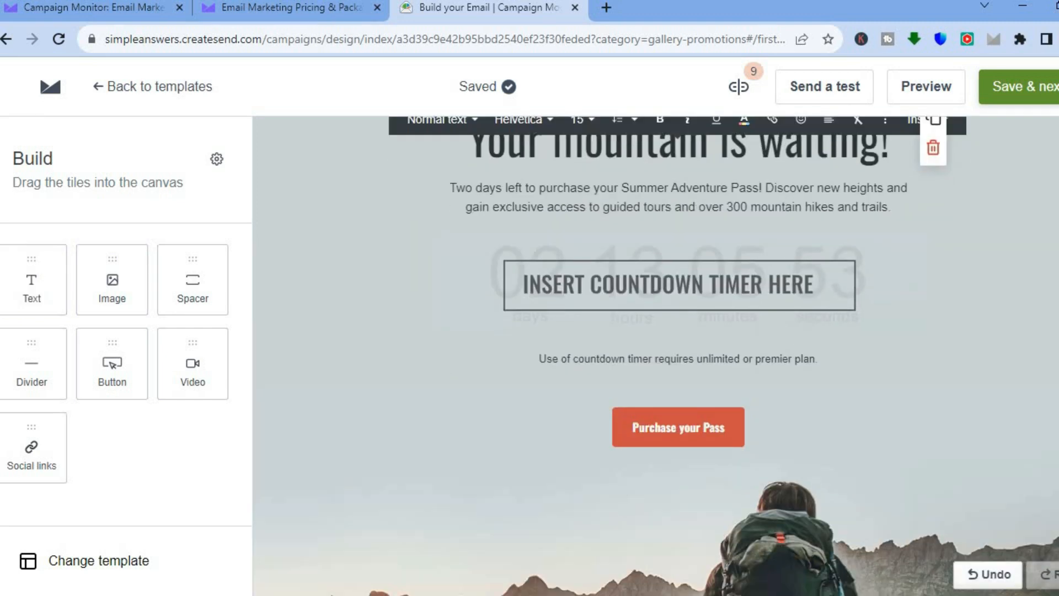
click(734, 203)
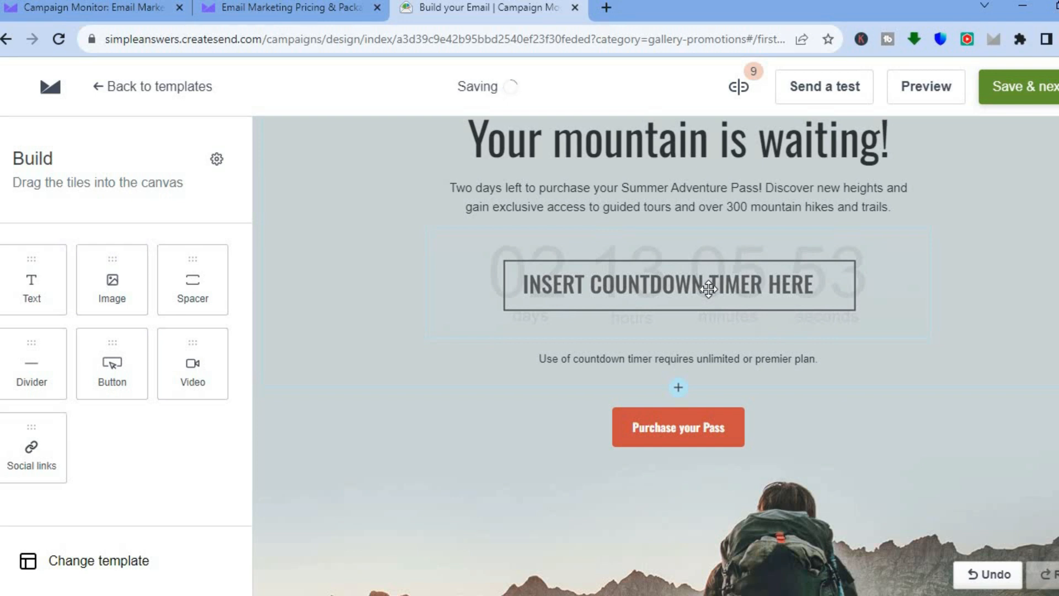
- Look at the edit options of the countdown timer image and the column layouts offered above the Purchase your Pass button
click(709, 289)
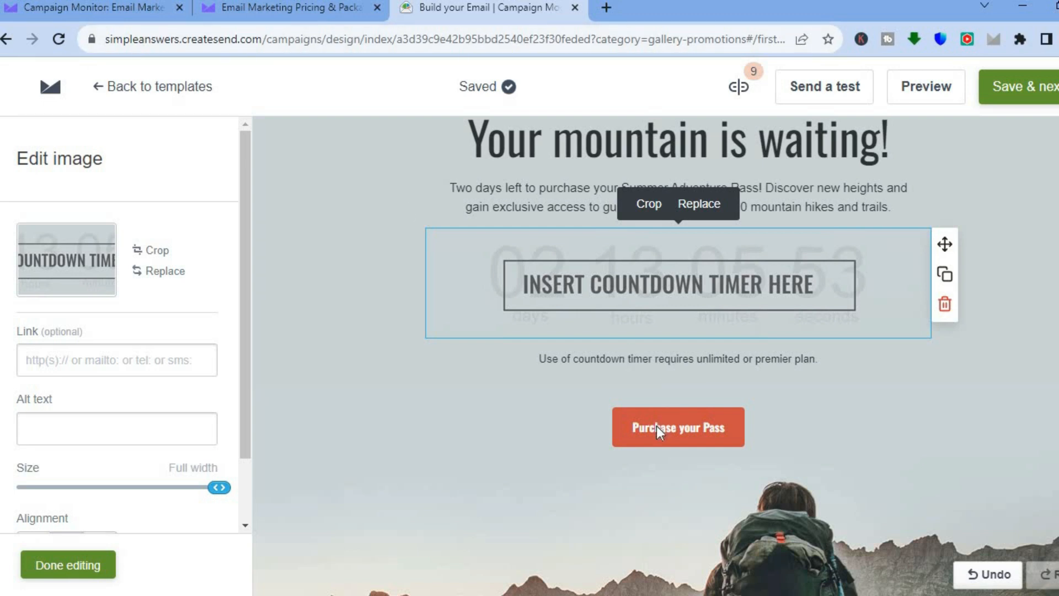
key(Escape)
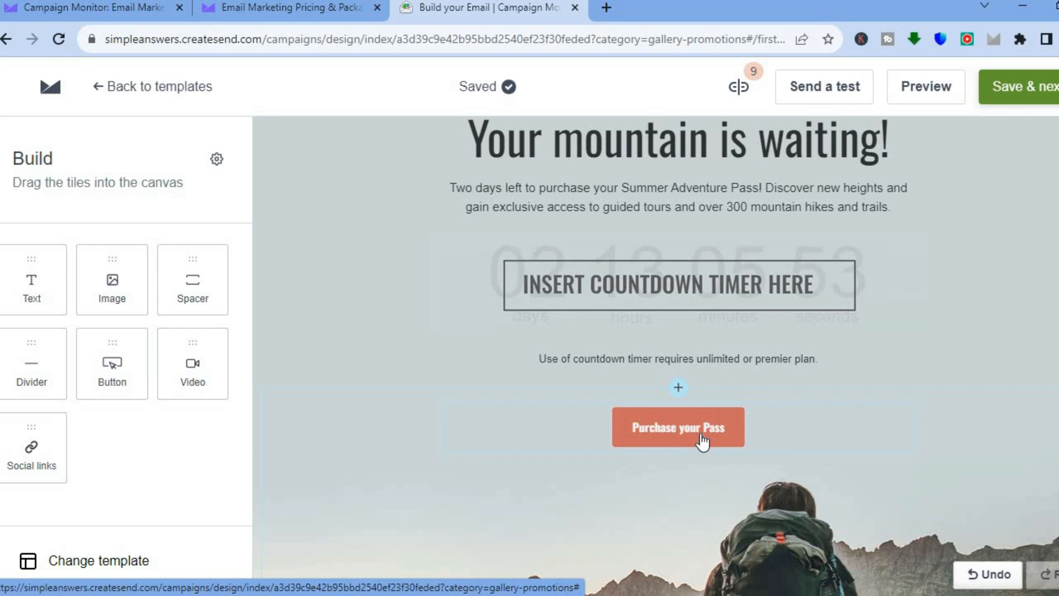
click(678, 389)
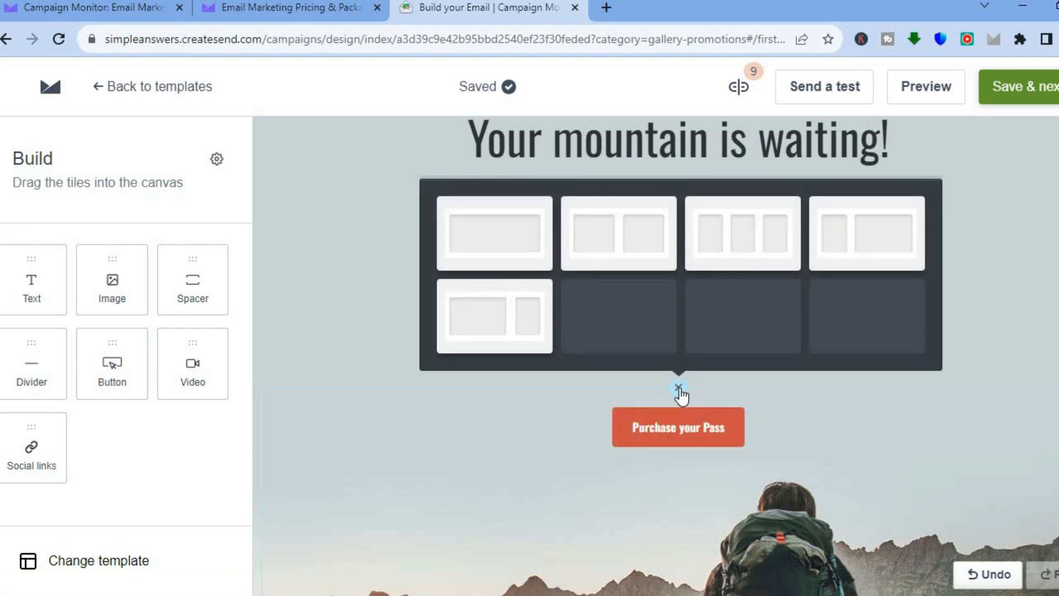
click(516, 268)
click(679, 387)
scroll(794, 276, up, 3)
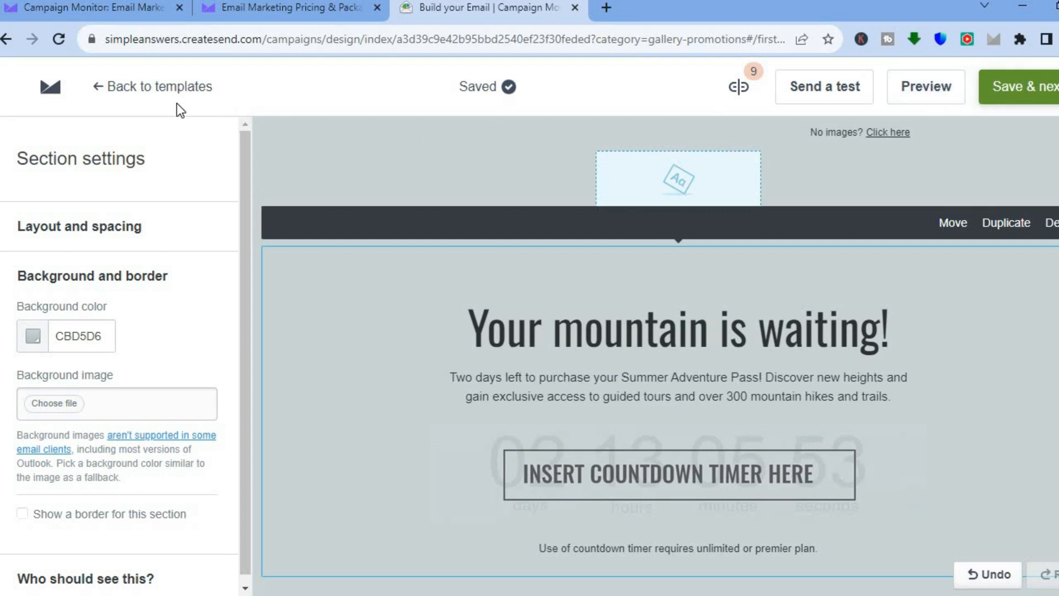
- Leave the email editor for the account overview, look over the getting-started tasks, and open the sign up form builder
click(49, 88)
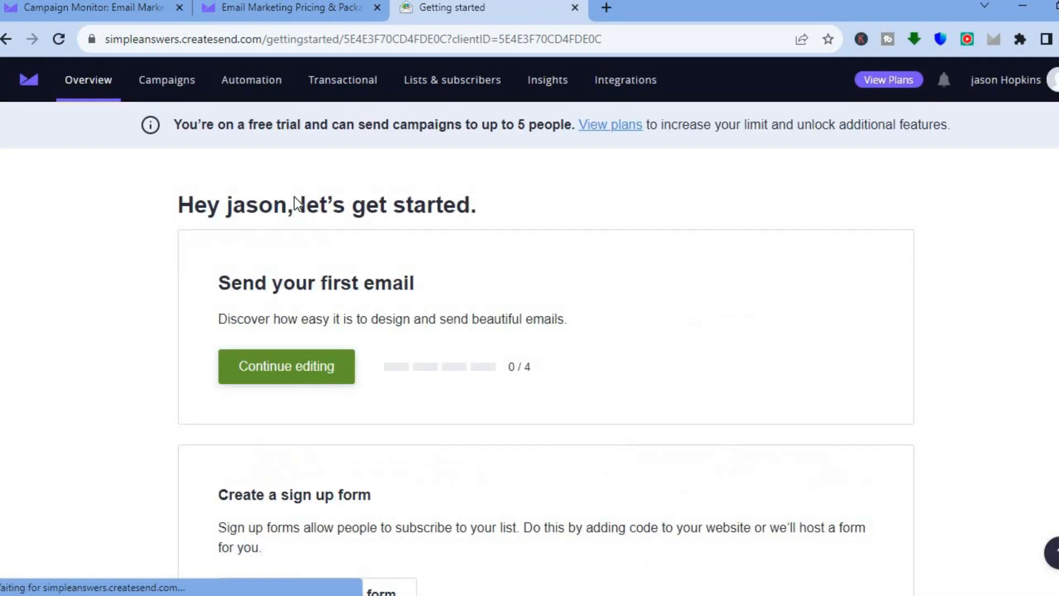
scroll(546, 326, down, 12)
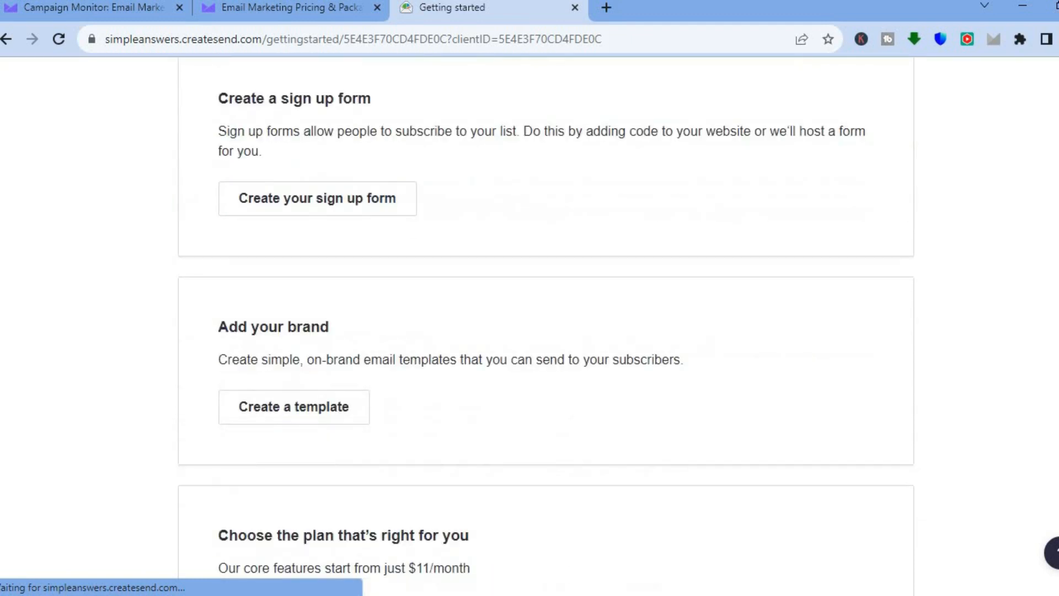
scroll(546, 325, up, 10)
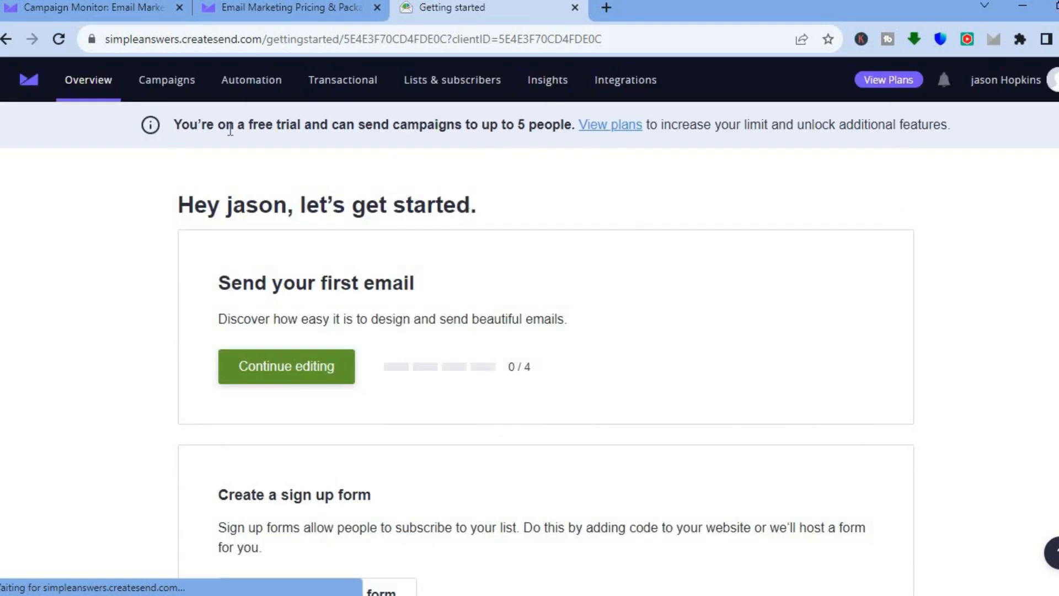
click(188, 90)
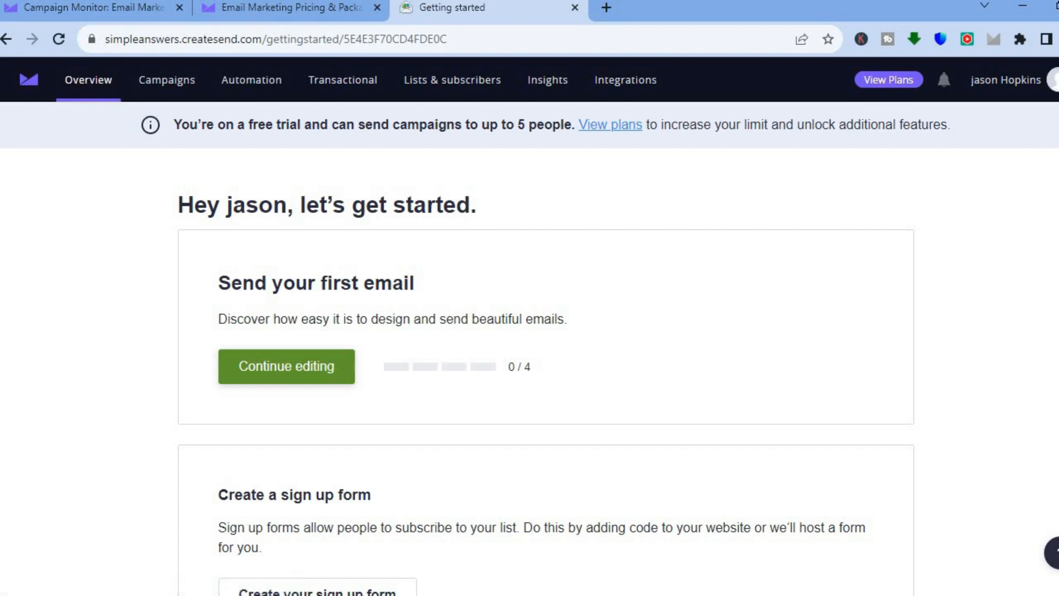
scroll(529, 314, down, 4)
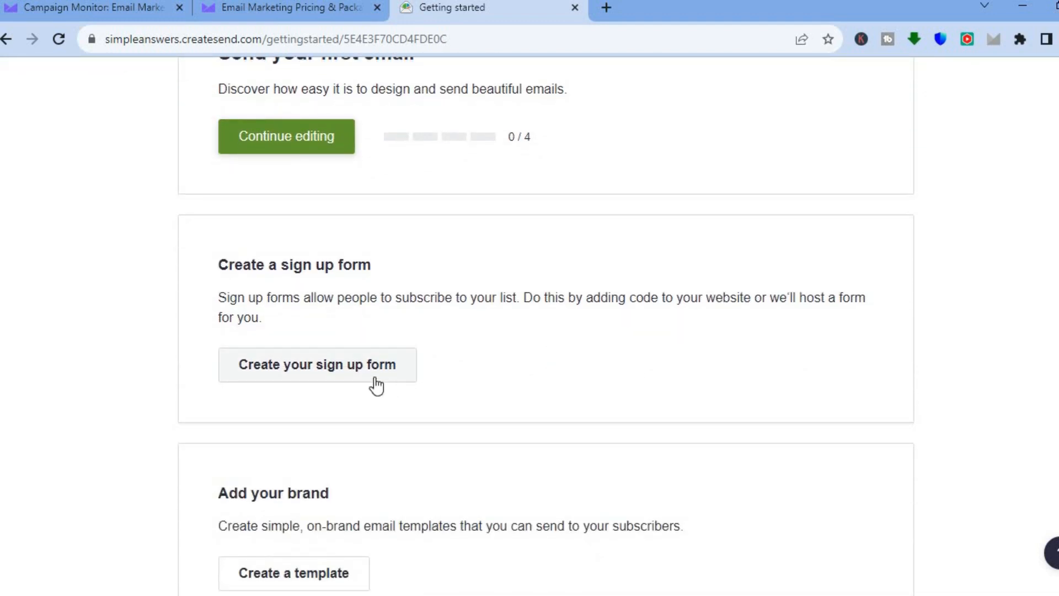
click(343, 377)
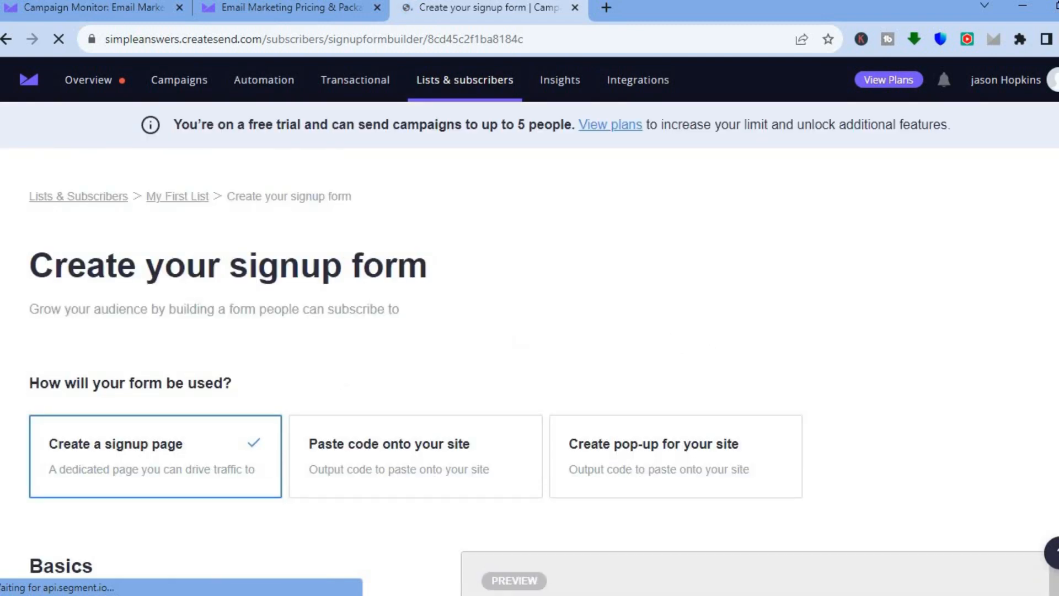
- Review the signup page's content, form fields and options, and look at the data types offered for a custom field
scroll(530, 326, down, 8)
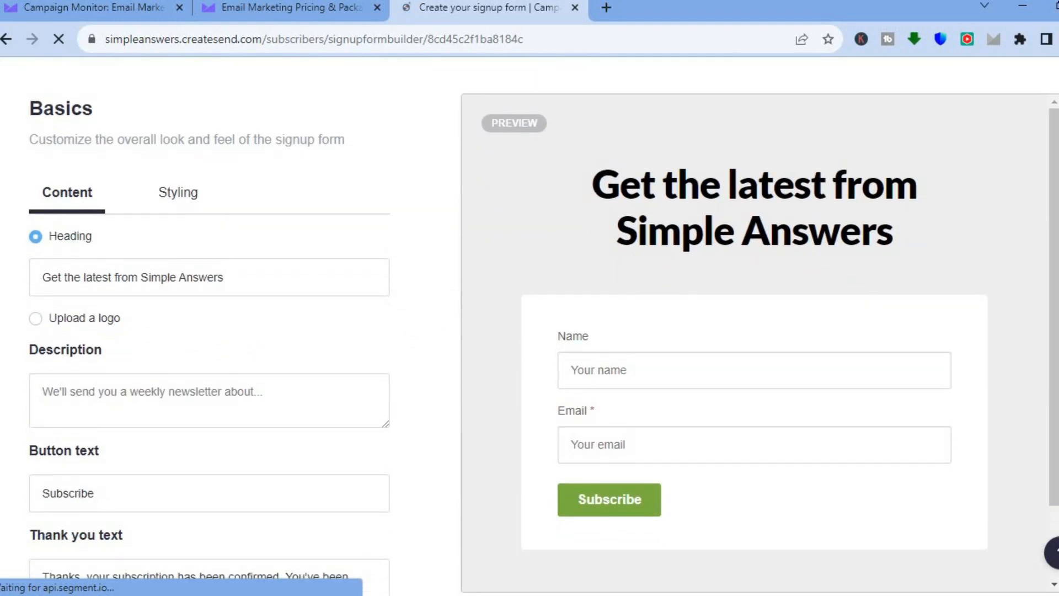
scroll(631, 253, down, 2)
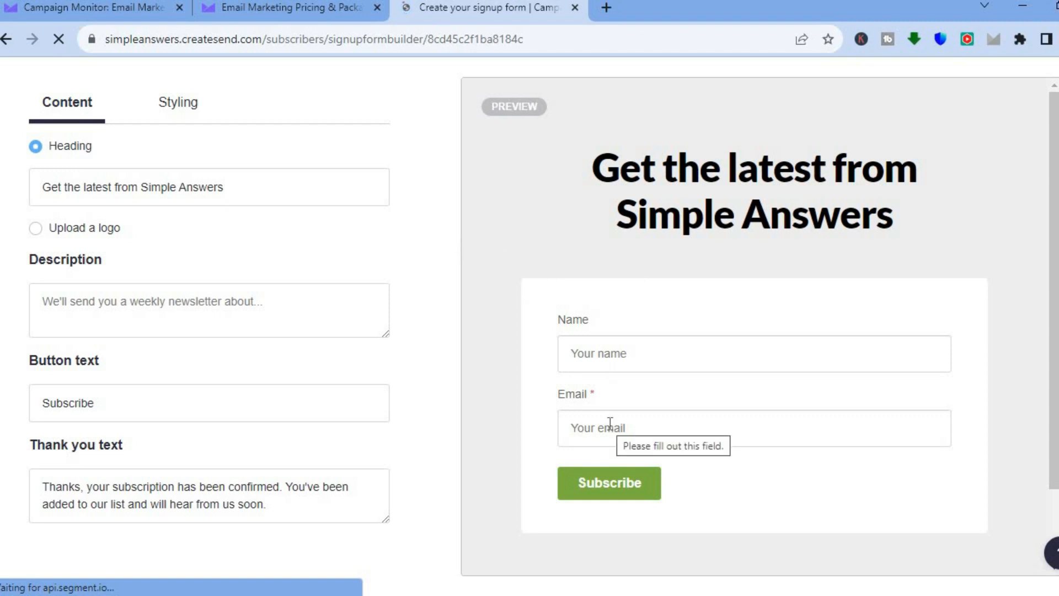
scroll(210, 318, down, 10)
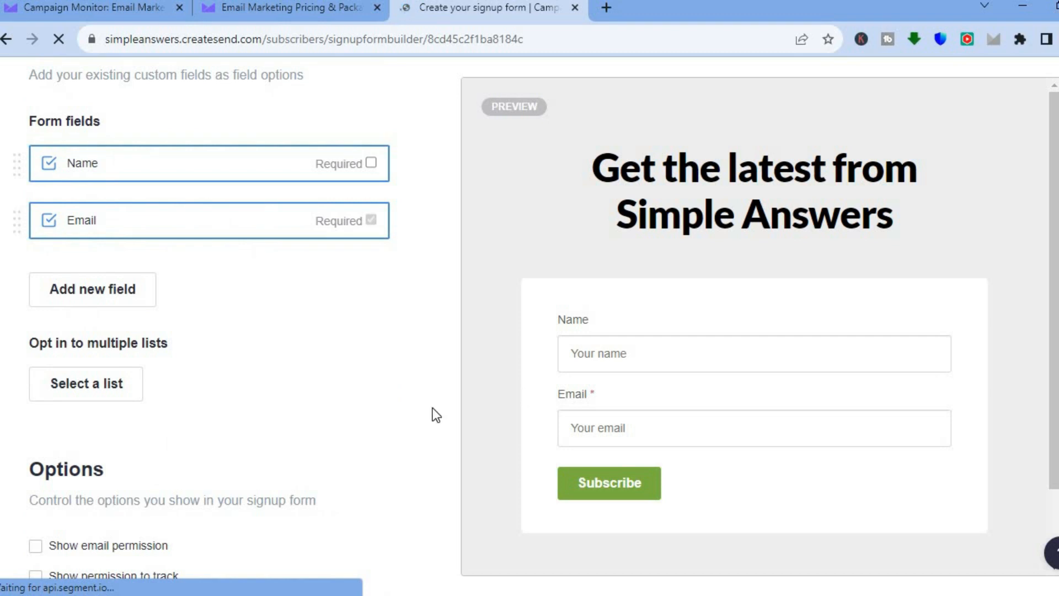
click(91, 293)
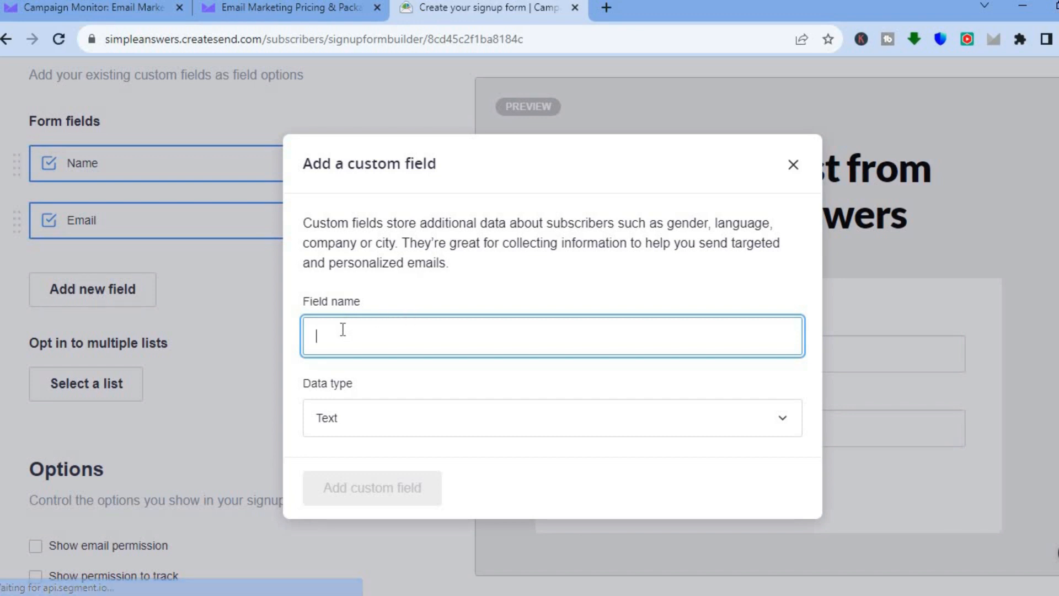
click(535, 427)
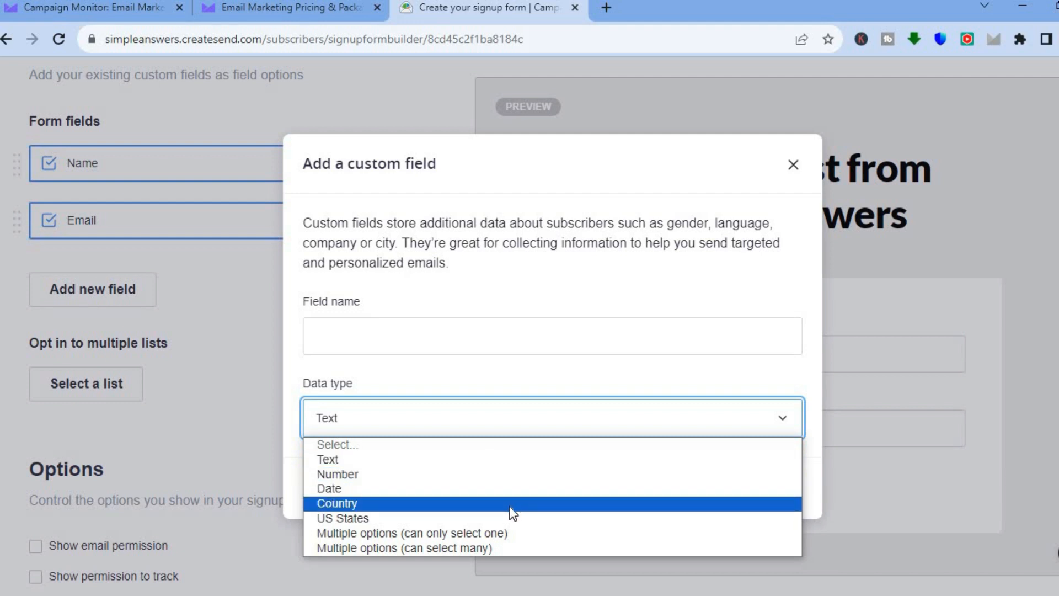
click(792, 165)
scroll(529, 326, up, 15)
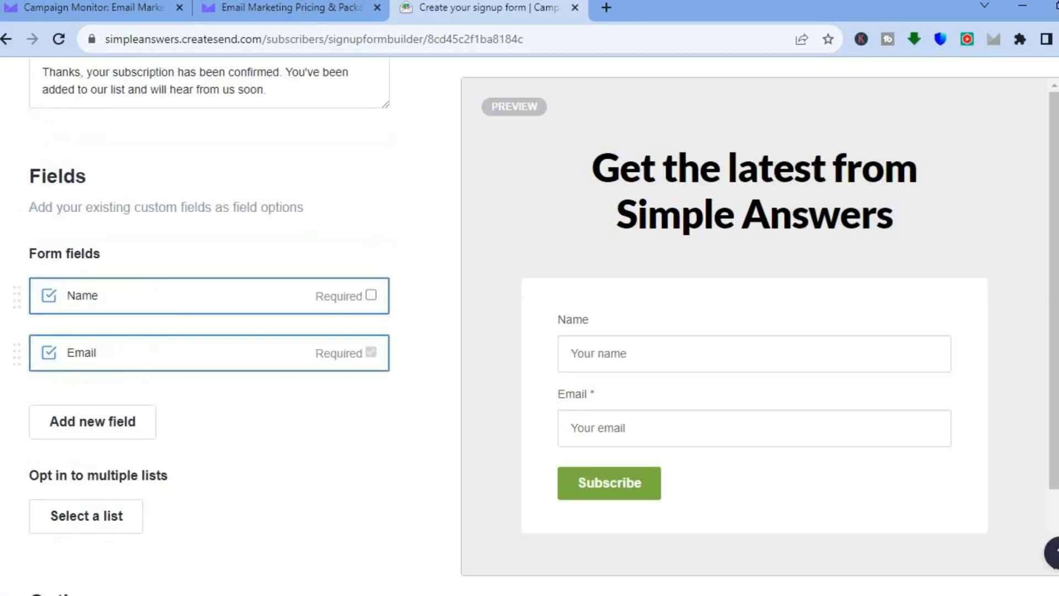
scroll(529, 326, down, 3)
scroll(531, 337, down, 1)
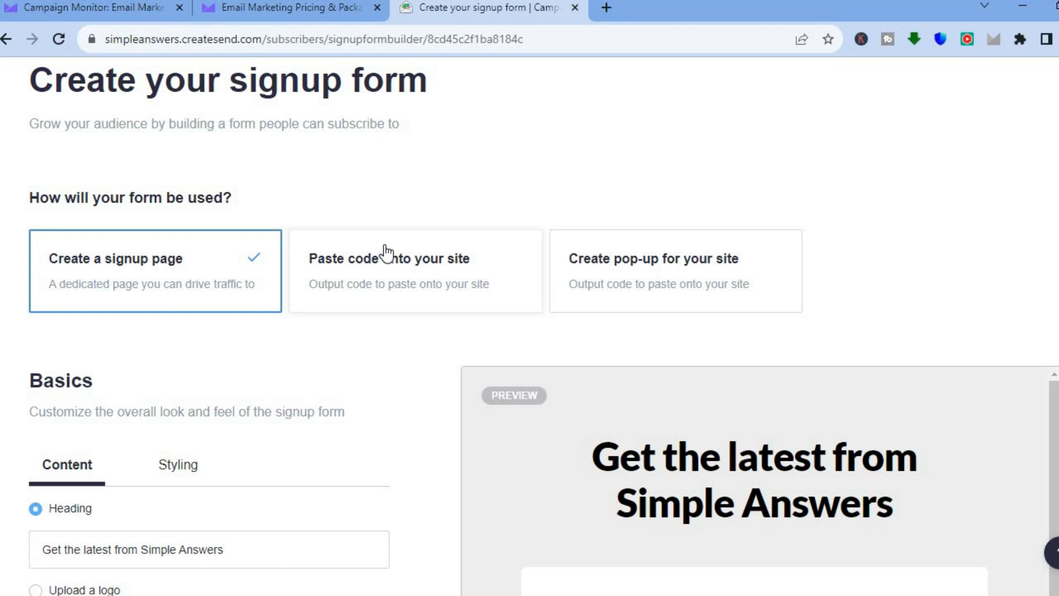
- Try the "Paste code onto your site" use for the signup form and review its styling, content and field settings
click(382, 258)
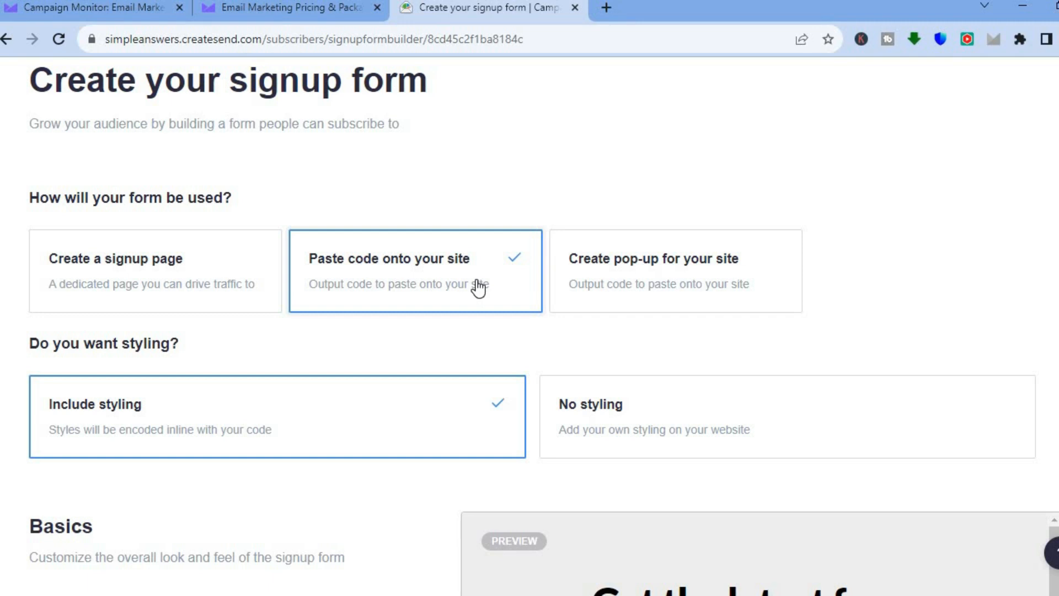
scroll(529, 331, down, 7)
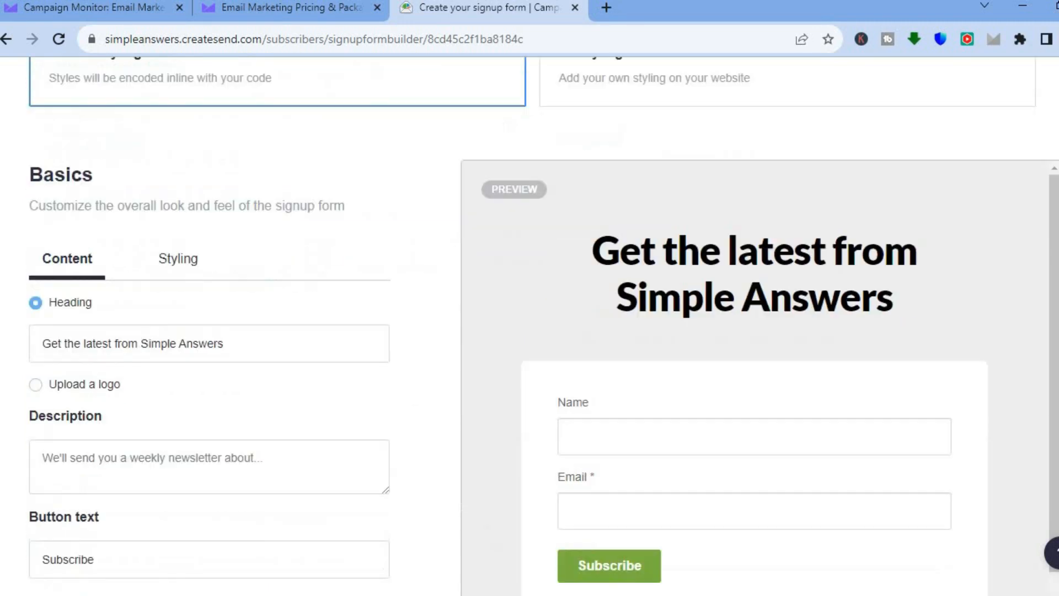
scroll(529, 331, down, 5)
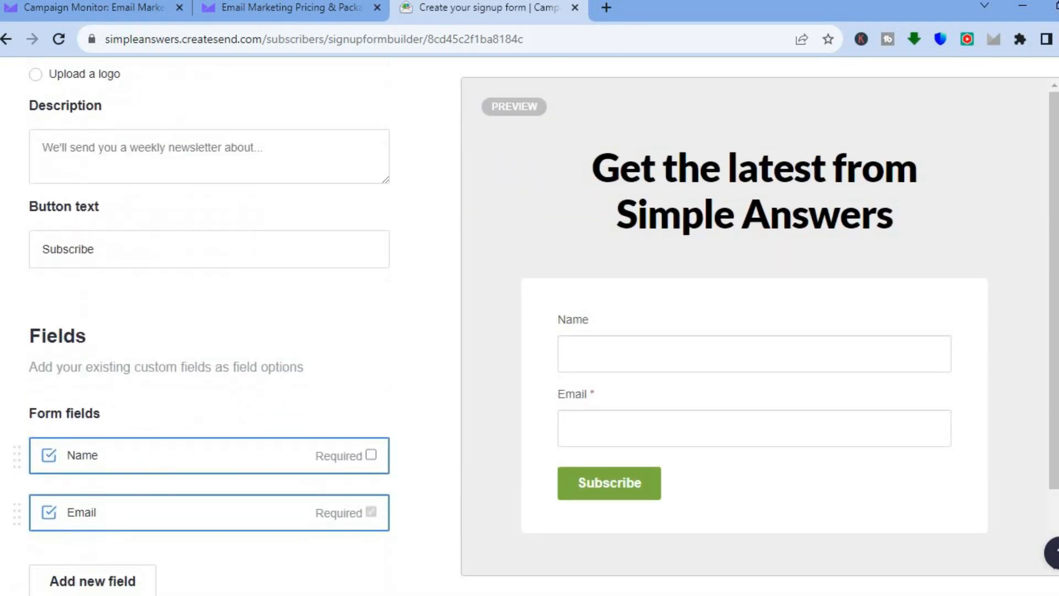
scroll(768, 323, up, 12)
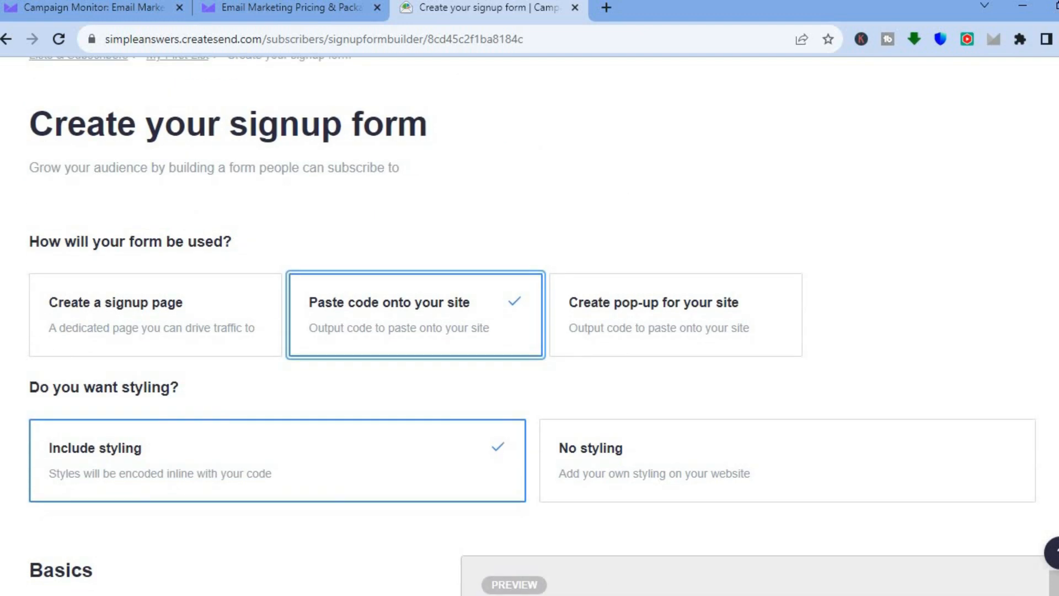
- Set the signup form to be used as a pop-up for the site and view its embed code
click(723, 330)
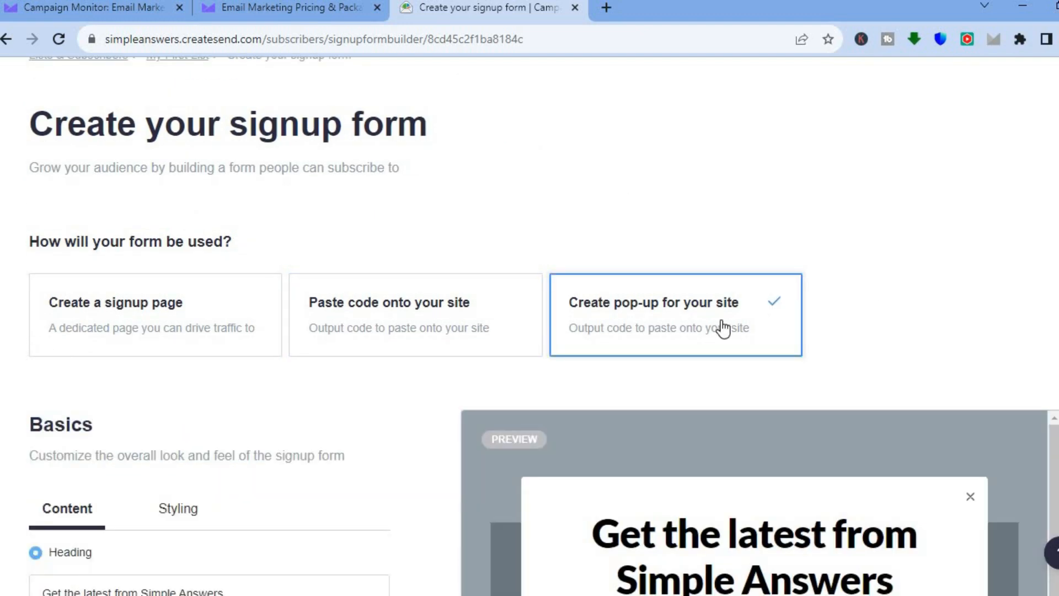
scroll(723, 329, down, 7)
scroll(210, 331, down, 13)
scroll(209, 331, down, 3)
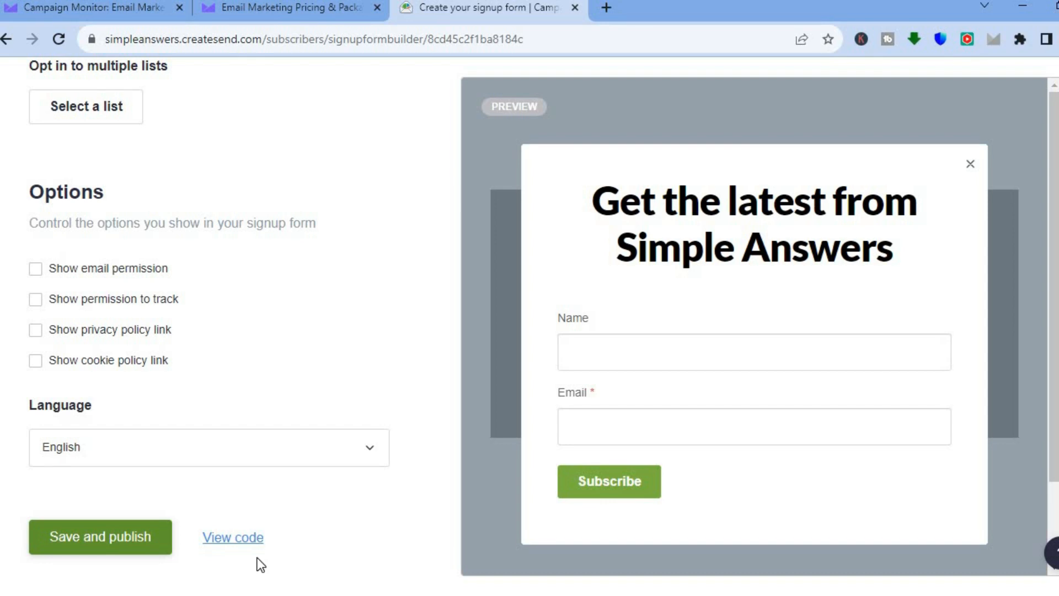
click(246, 538)
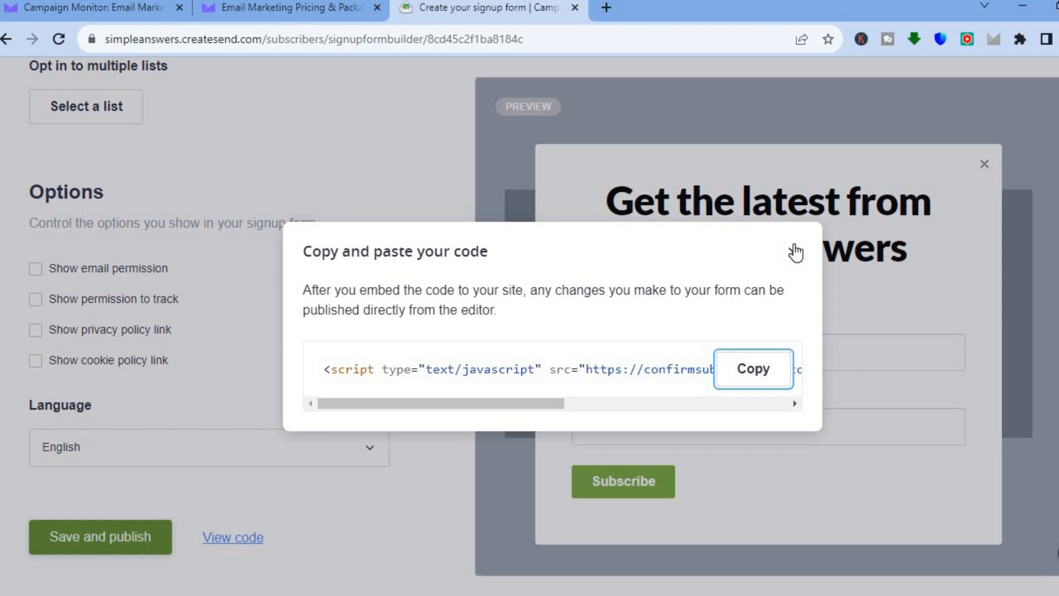
click(795, 252)
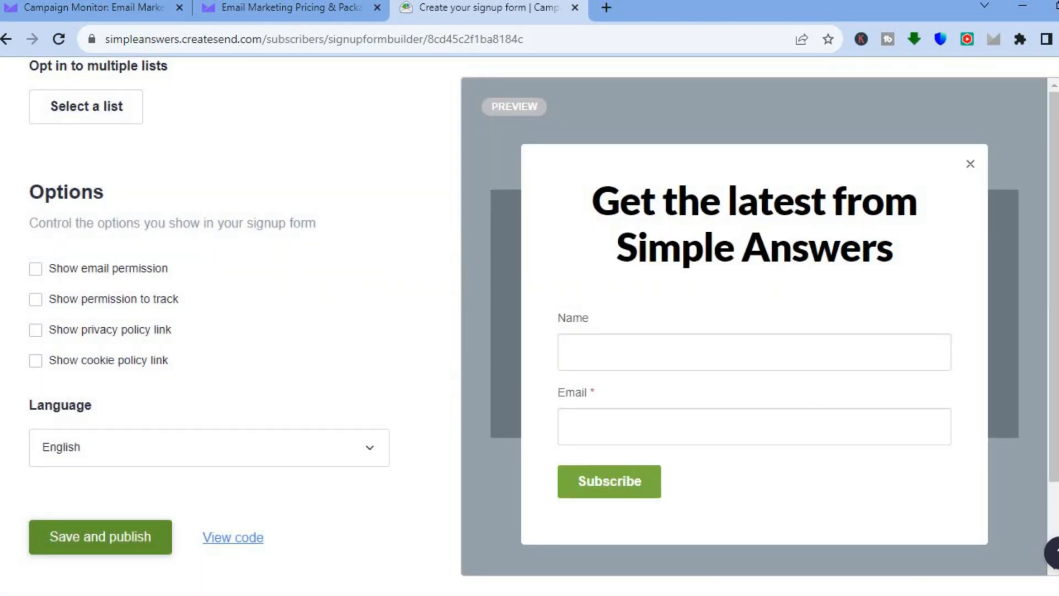
- Start creating an automation of the Prebuilt journeys type and browse the available journeys
scroll(479, 158, up, 15)
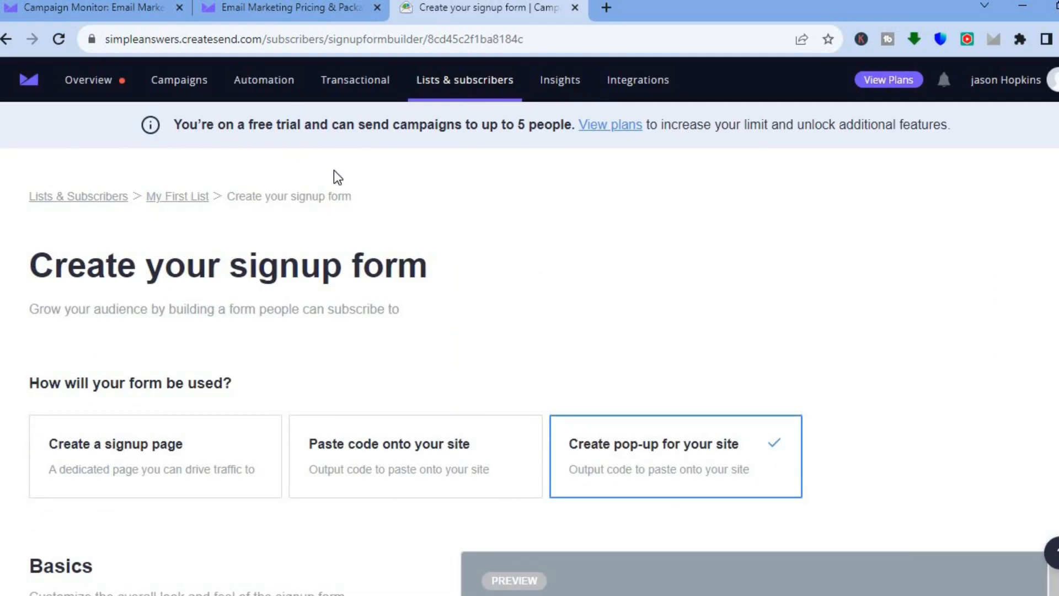
click(274, 88)
click(633, 135)
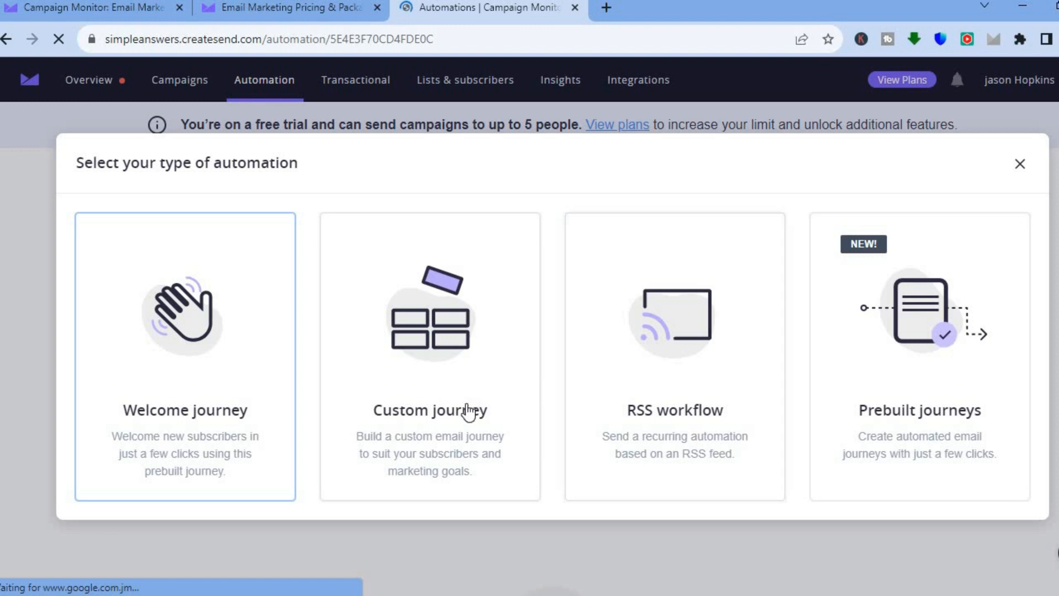
click(872, 384)
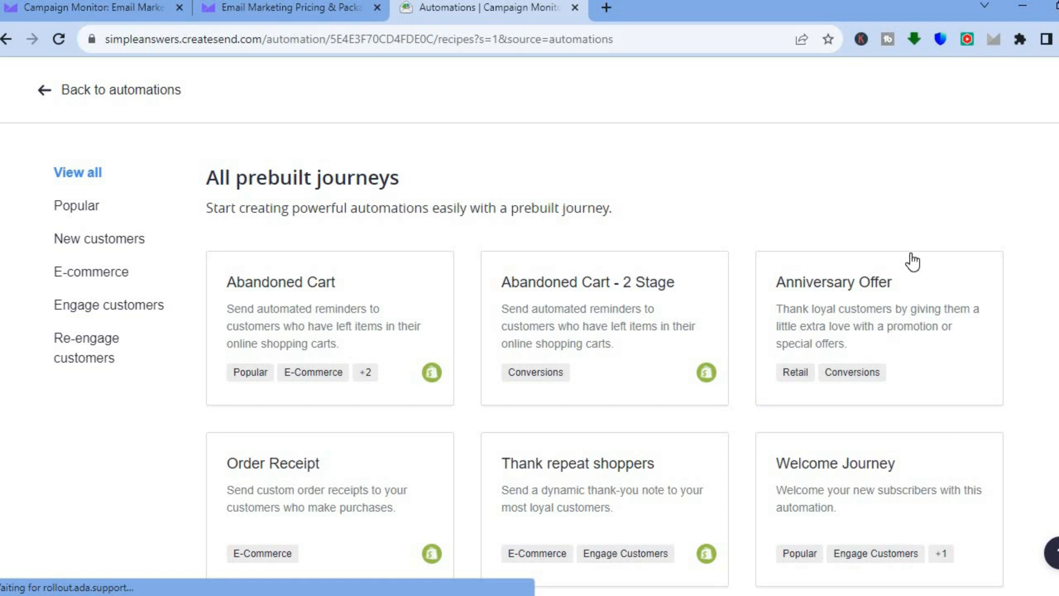
scroll(528, 371, down, 3)
scroll(529, 371, up, 3)
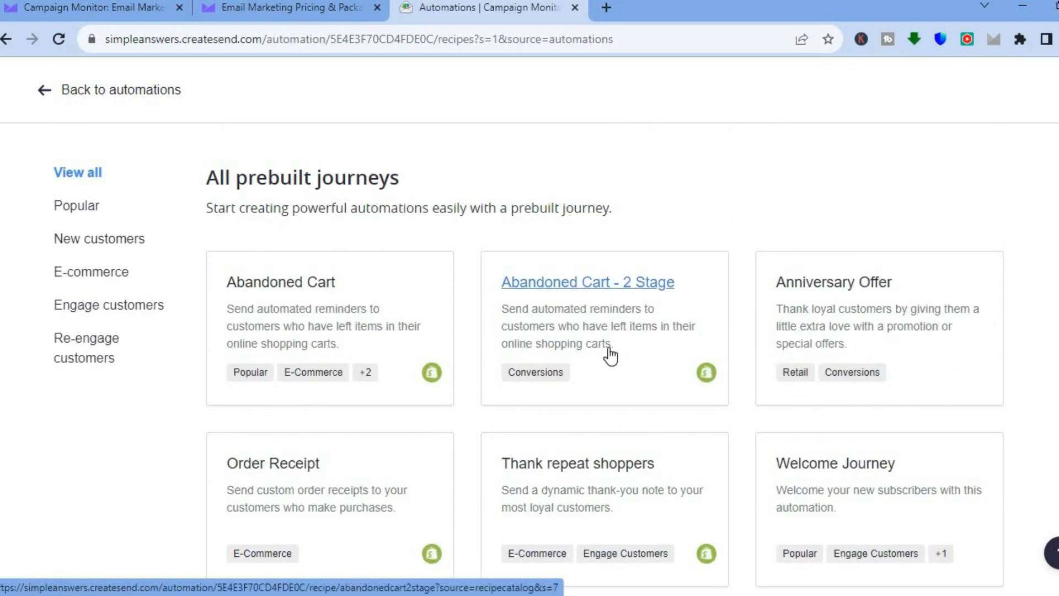
- Open the Abandoned Cart prebuilt journey and examine its description and workflow preview
click(317, 302)
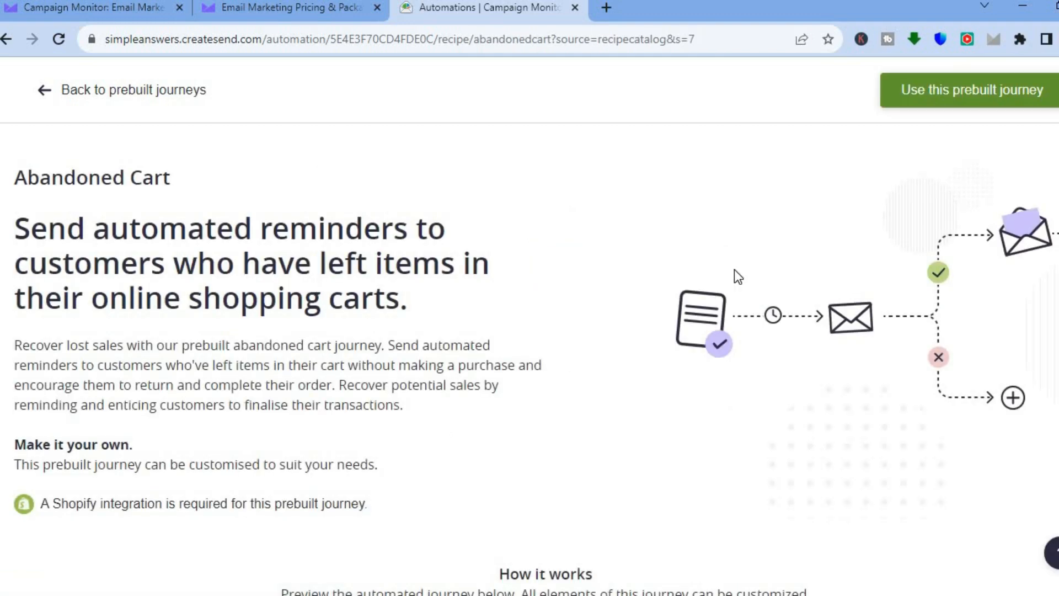
scroll(530, 331, down, 6)
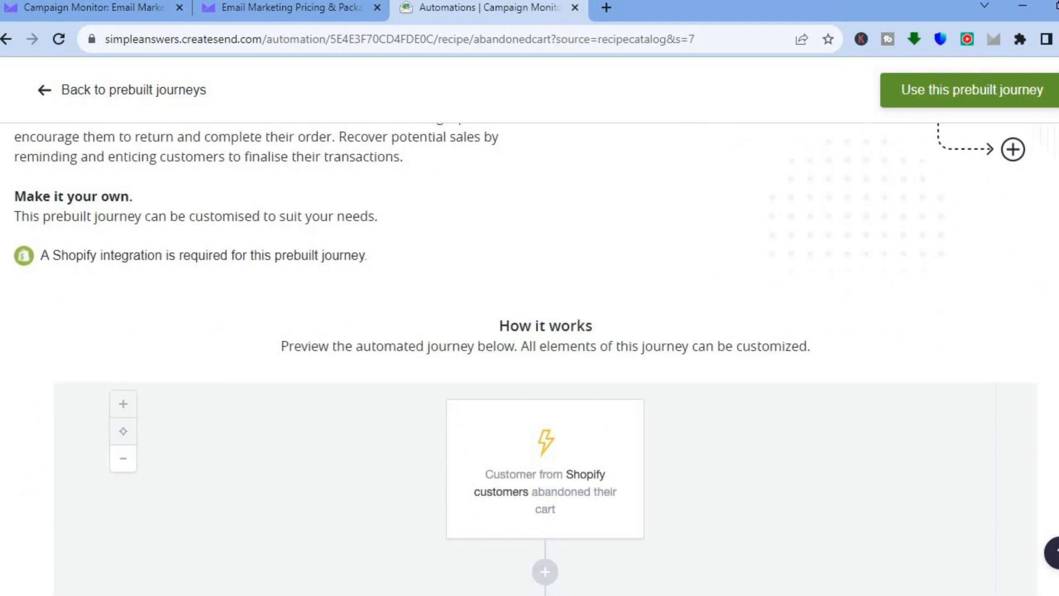
scroll(530, 359, down, 3)
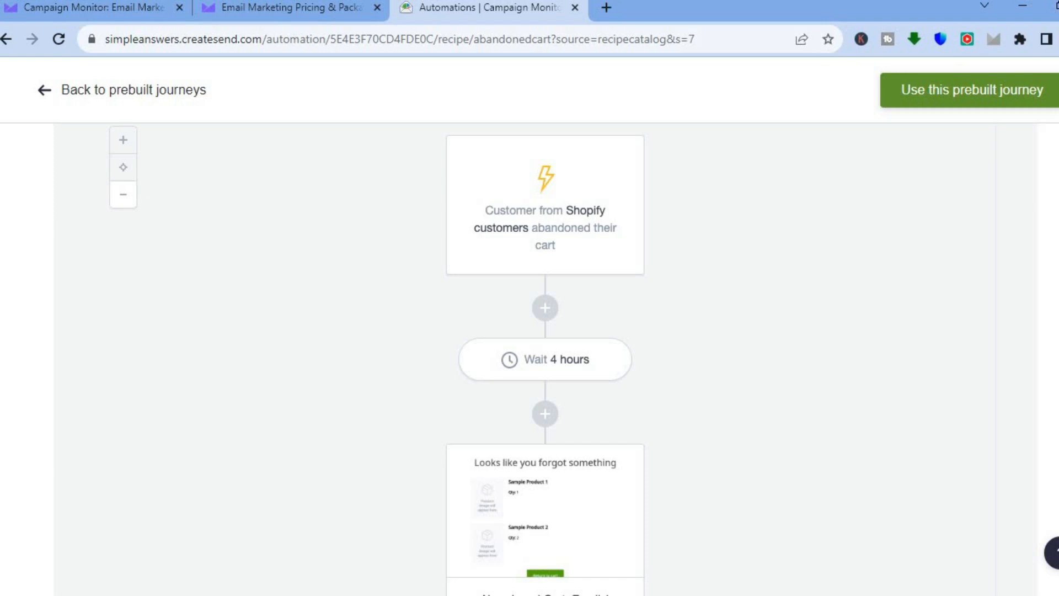
scroll(749, 305, down, 2)
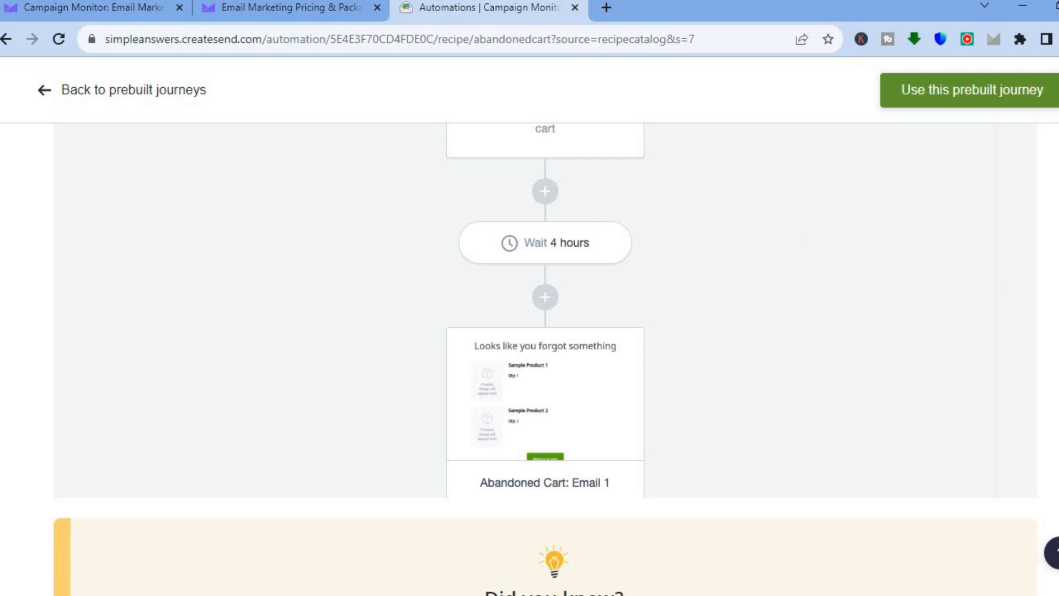
scroll(529, 359, down, 8)
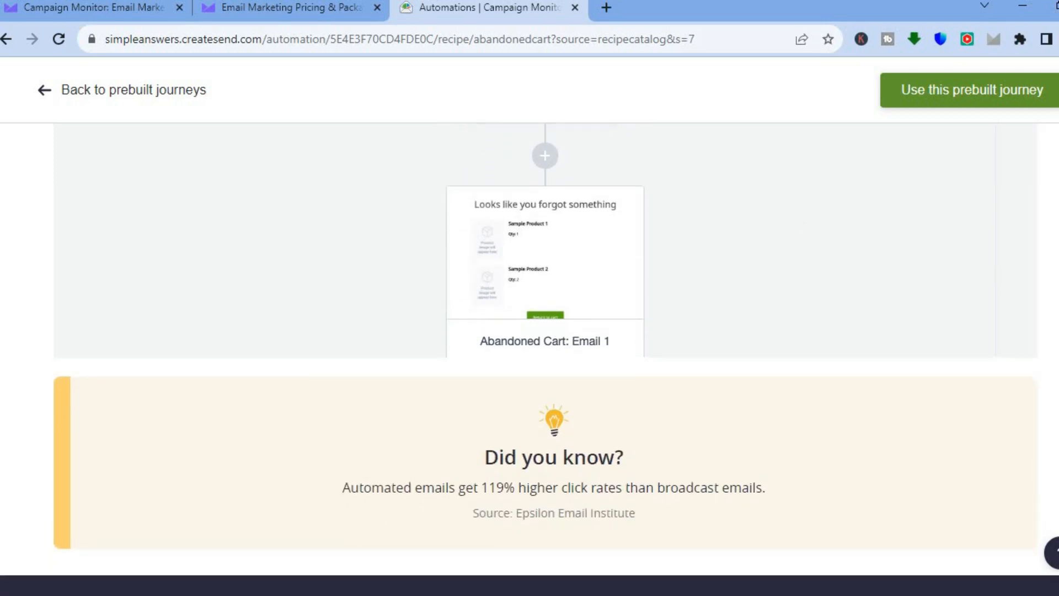
scroll(529, 358, up, 15)
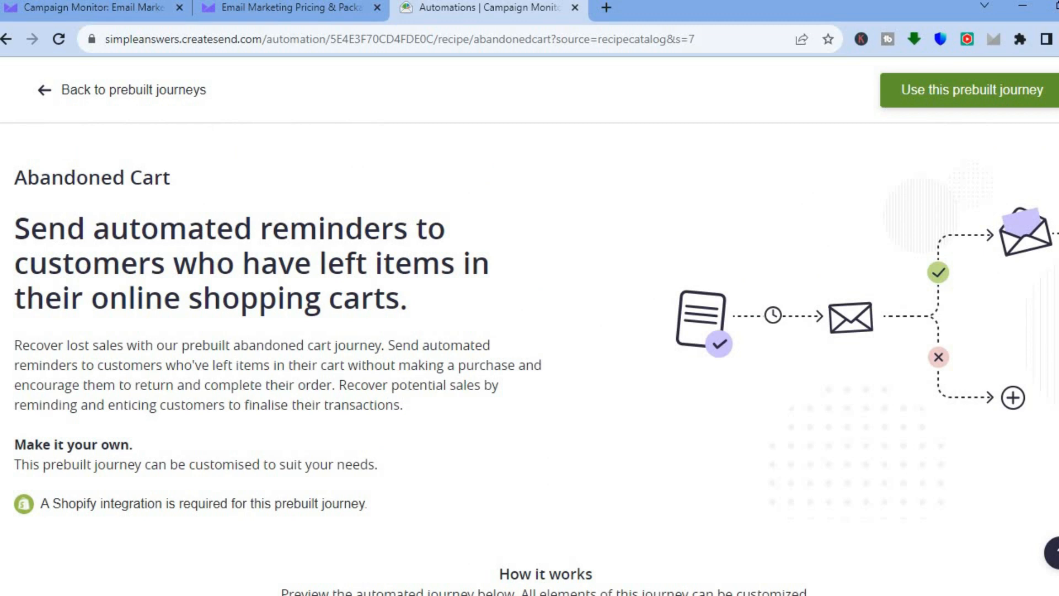
- Use the Abandoned Cart prebuilt journey for a new automation and name the journey "test"
click(958, 90)
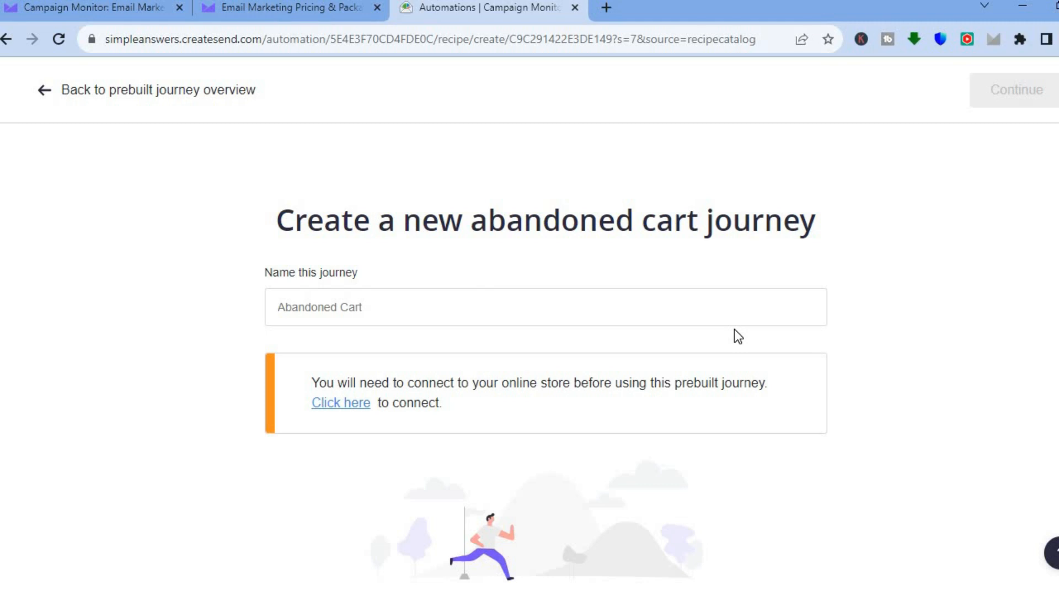
click(664, 315)
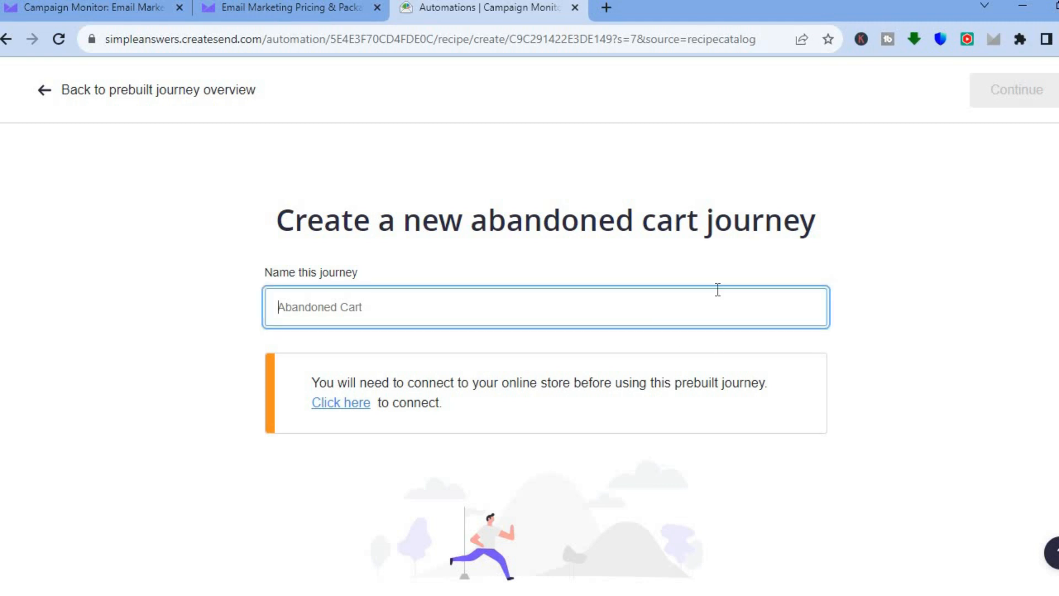
scroll(546, 359, down, 1)
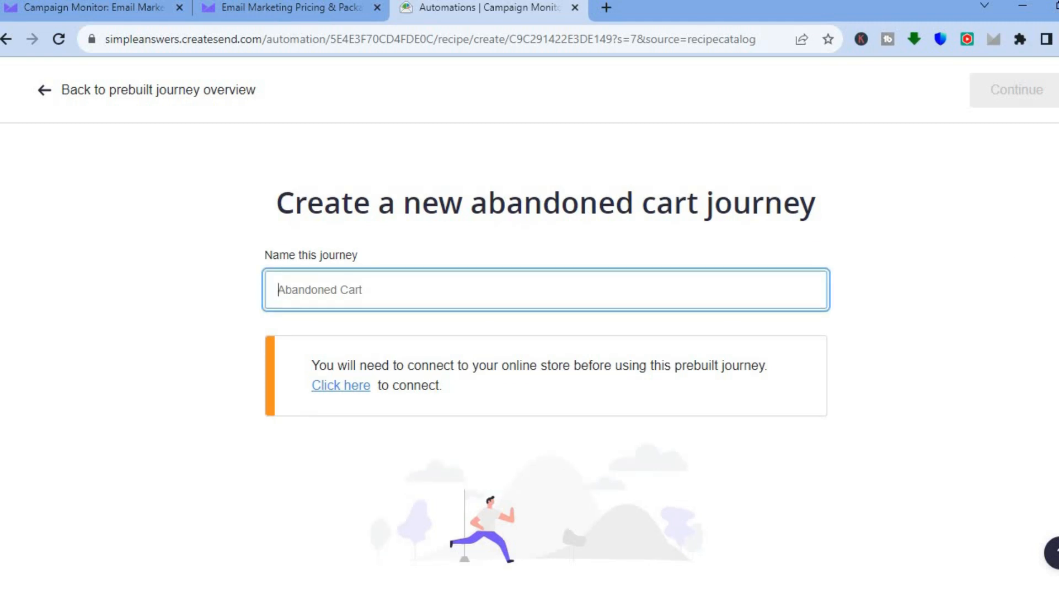
text(test)
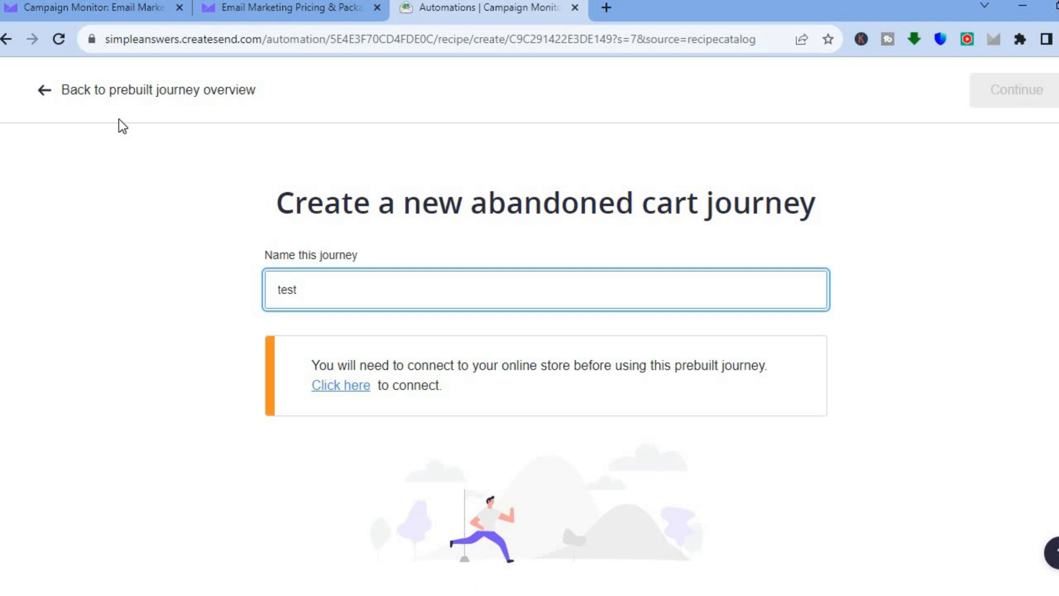
- Abandon the new abandoned cart journey and return to the Automation overview without choosing an automation type
click(53, 105)
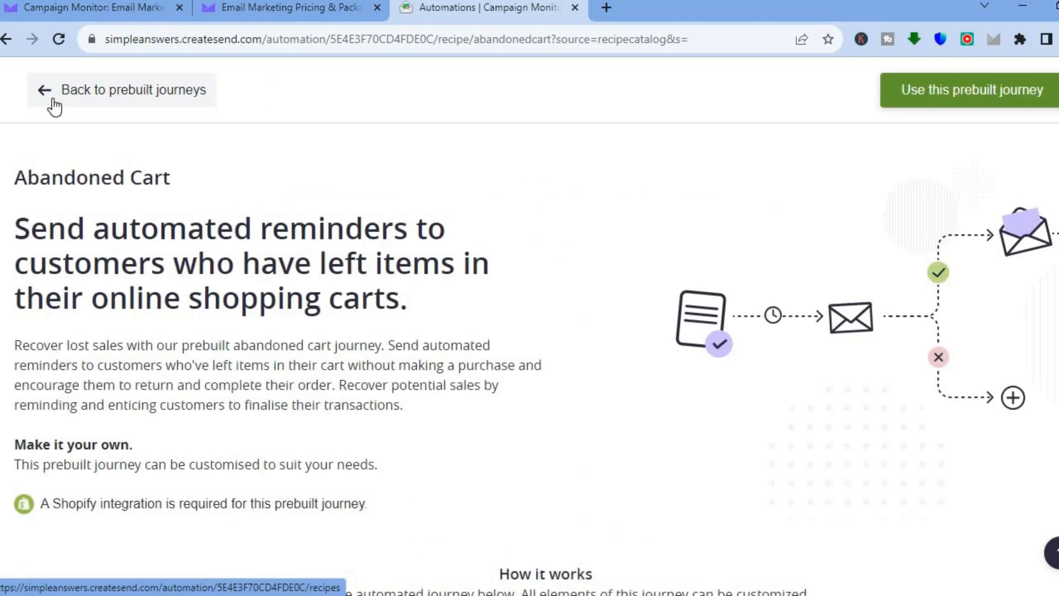
click(53, 105)
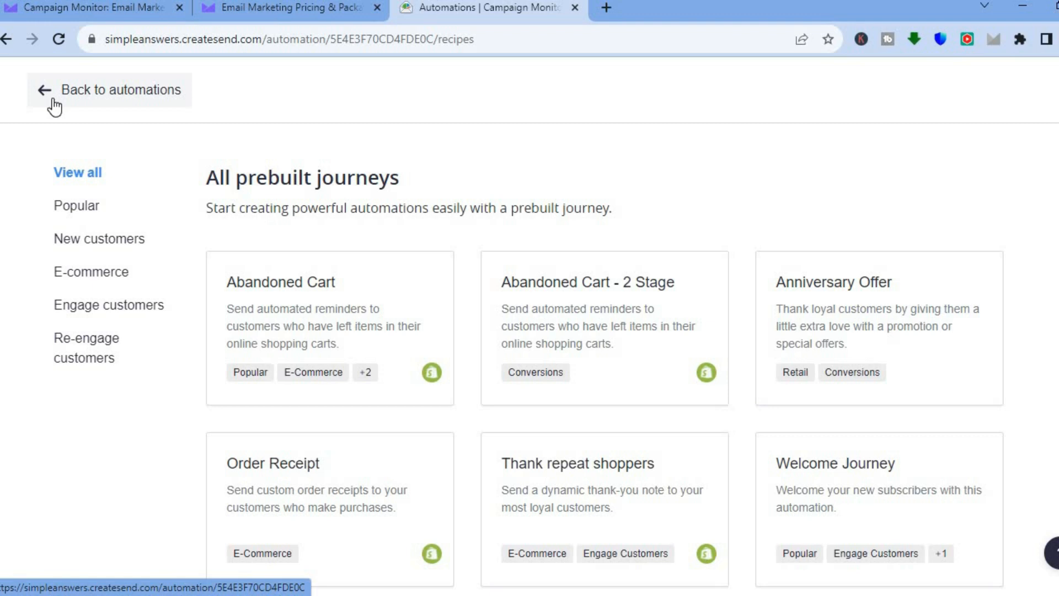
click(74, 101)
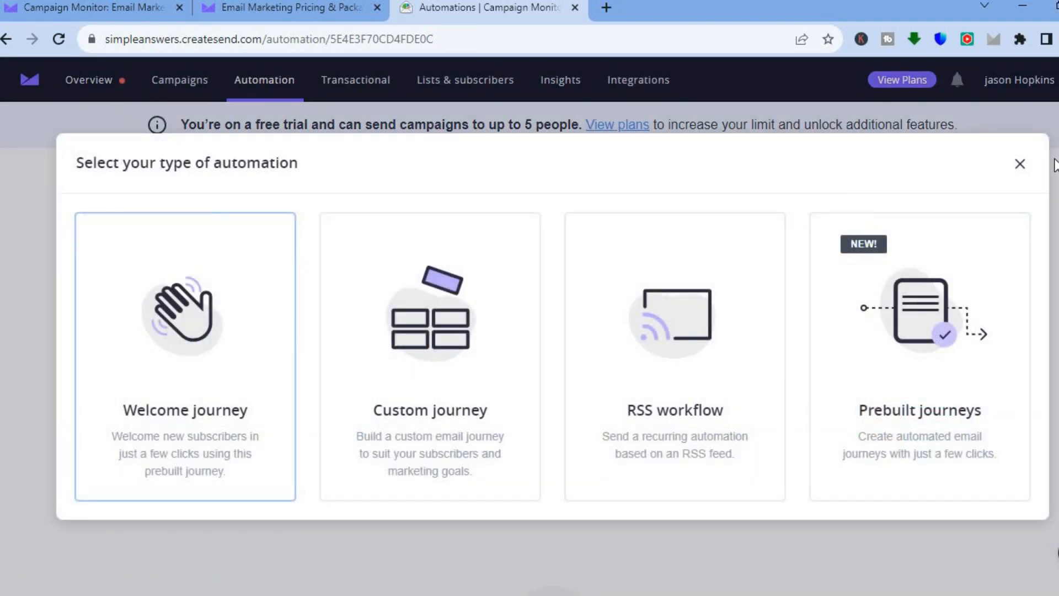
click(1020, 167)
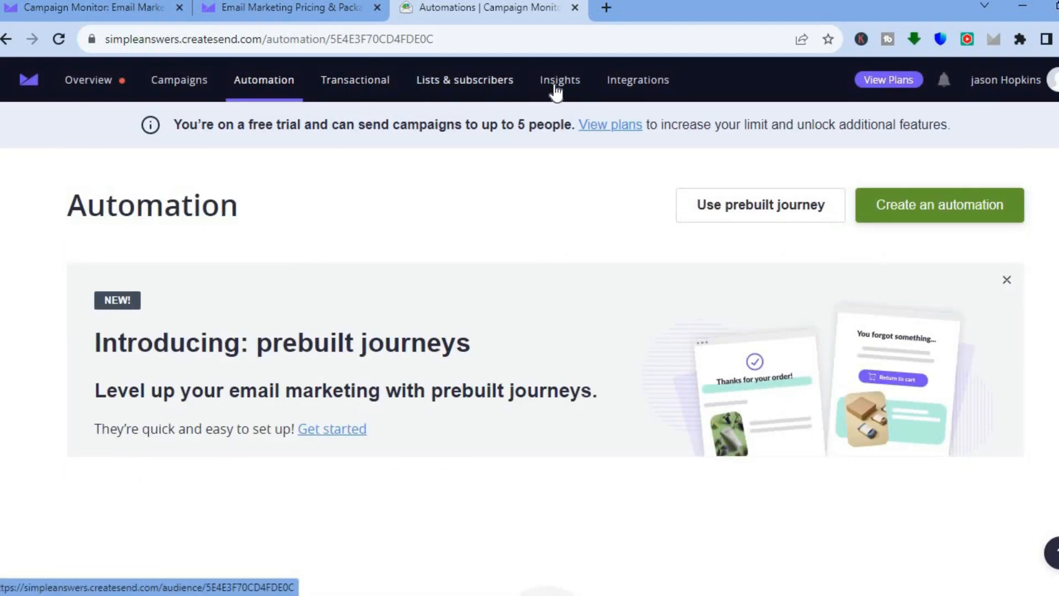
- Open the Integrations page and look through the available integrations, from Google Analytics to Zapier
click(638, 89)
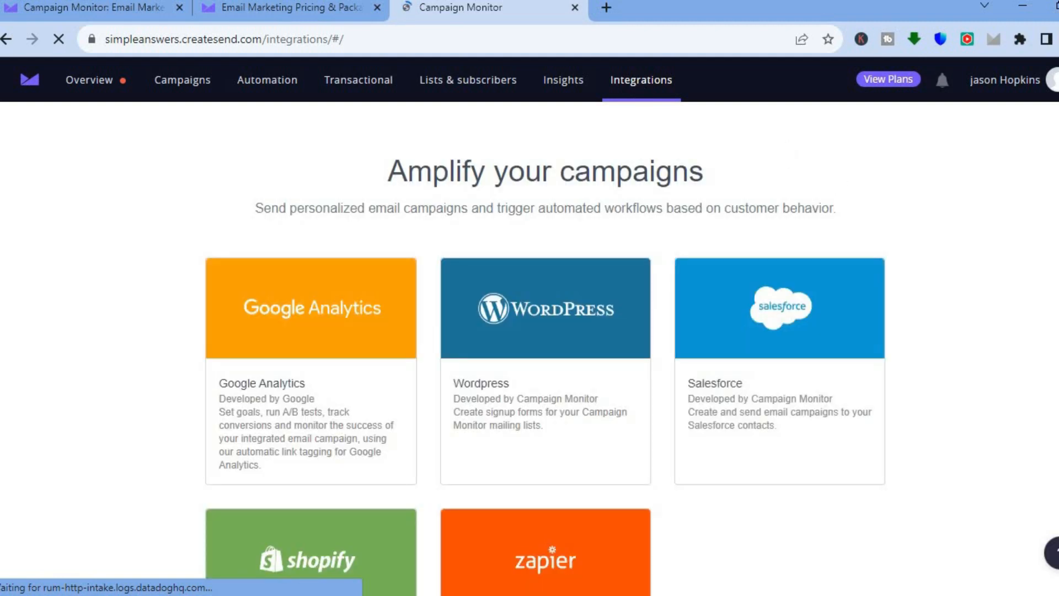
scroll(725, 351, down, 2)
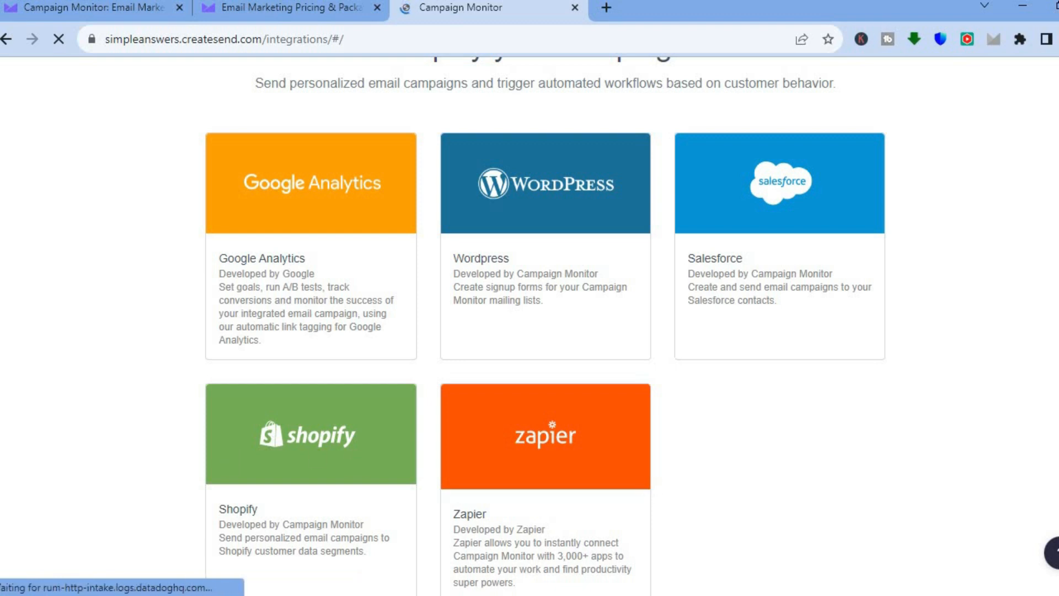
scroll(649, 486, down, 3)
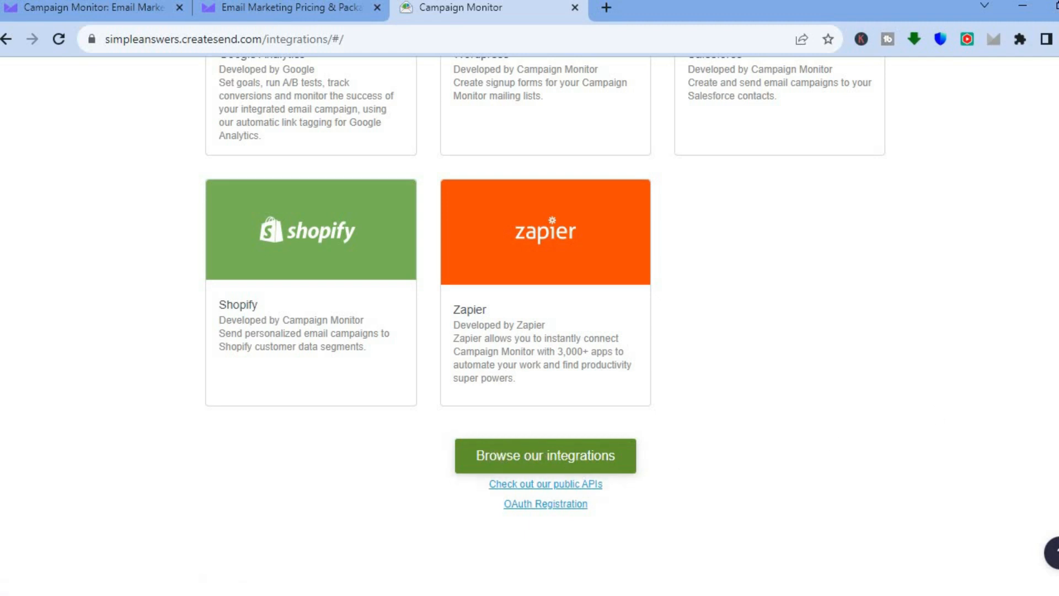
scroll(757, 212, up, 6)
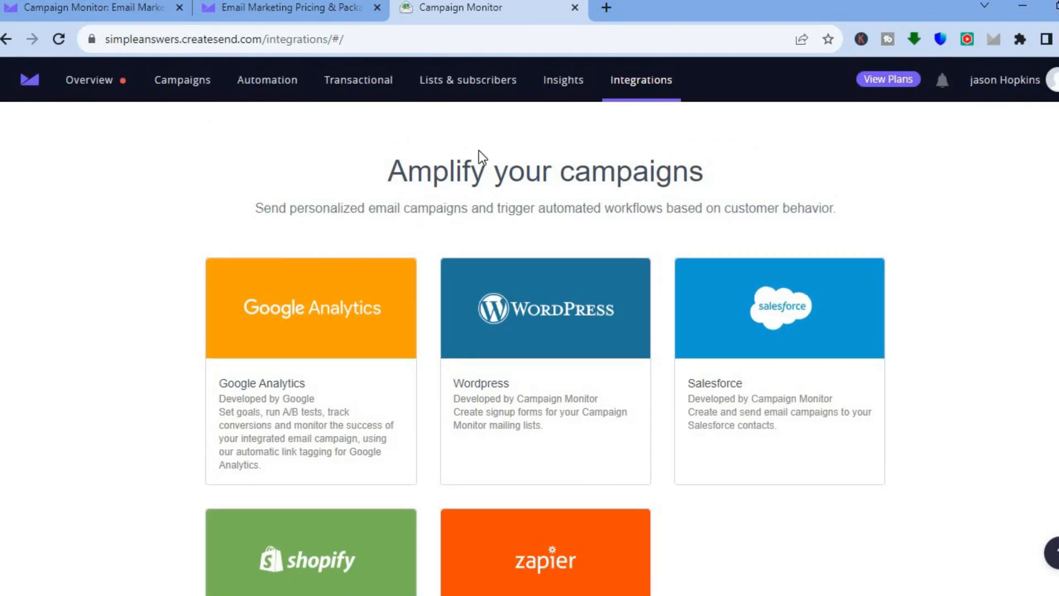
- Examine the smart and classic transactional email options and return to the account's getting started page
click(359, 90)
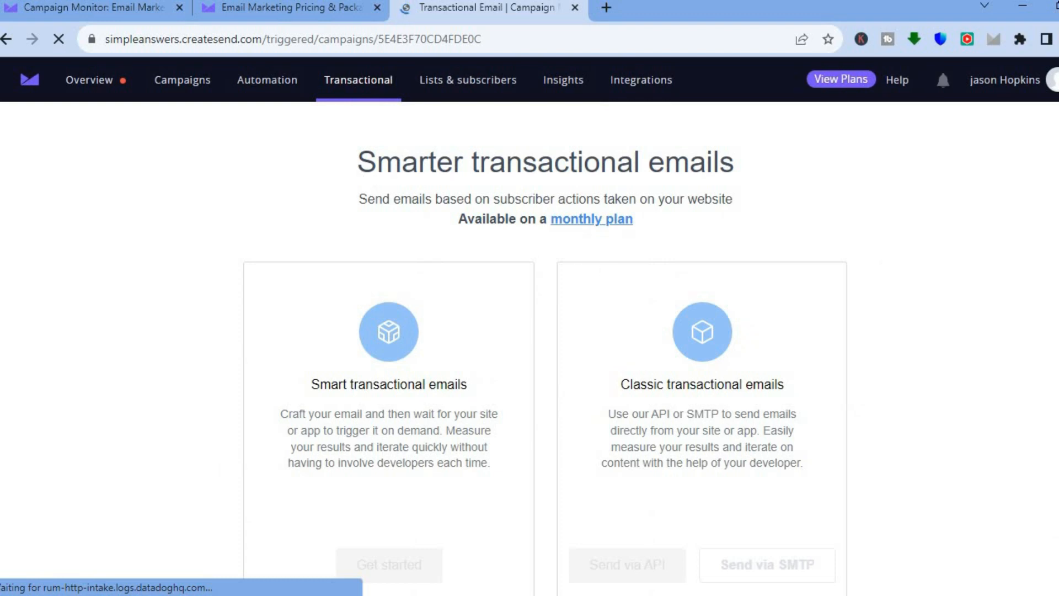
scroll(938, 290, down, 4)
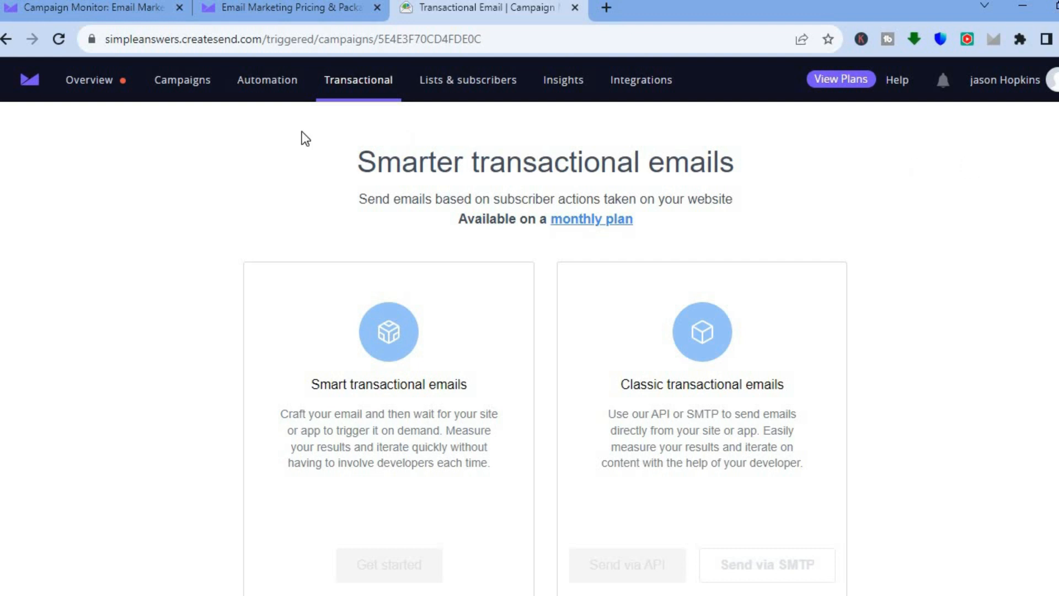
click(30, 86)
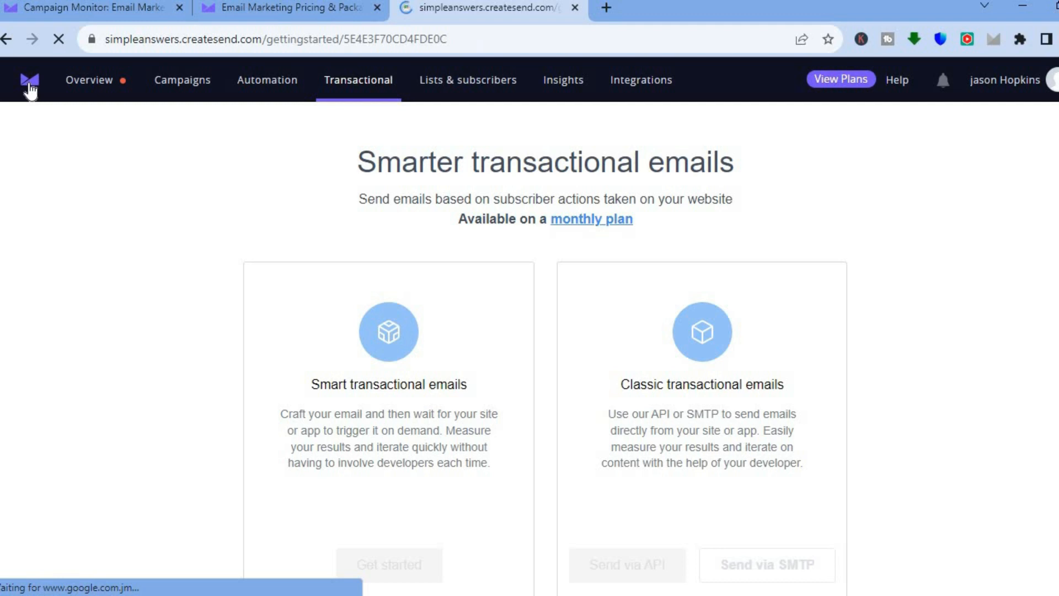